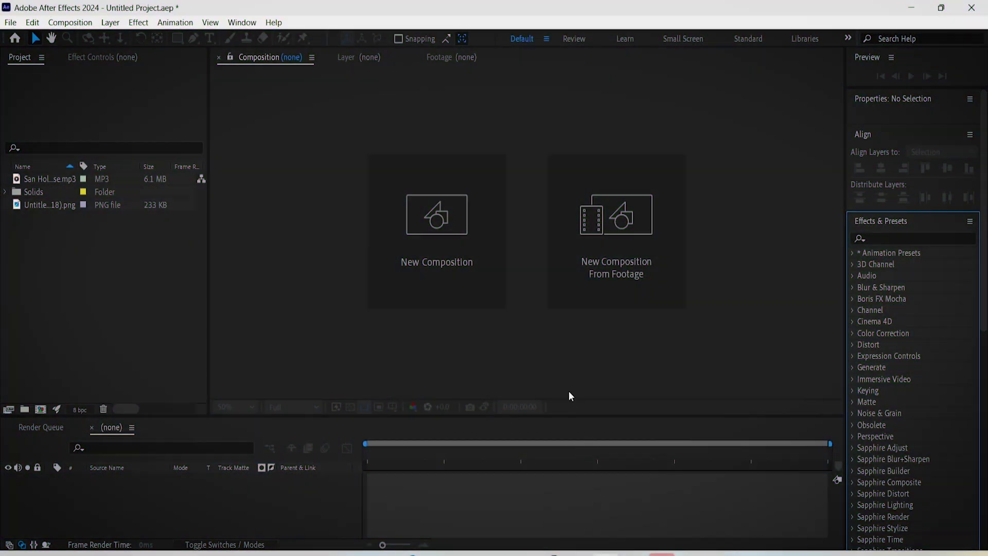
Step: Create a new composition named One
click(436, 255)
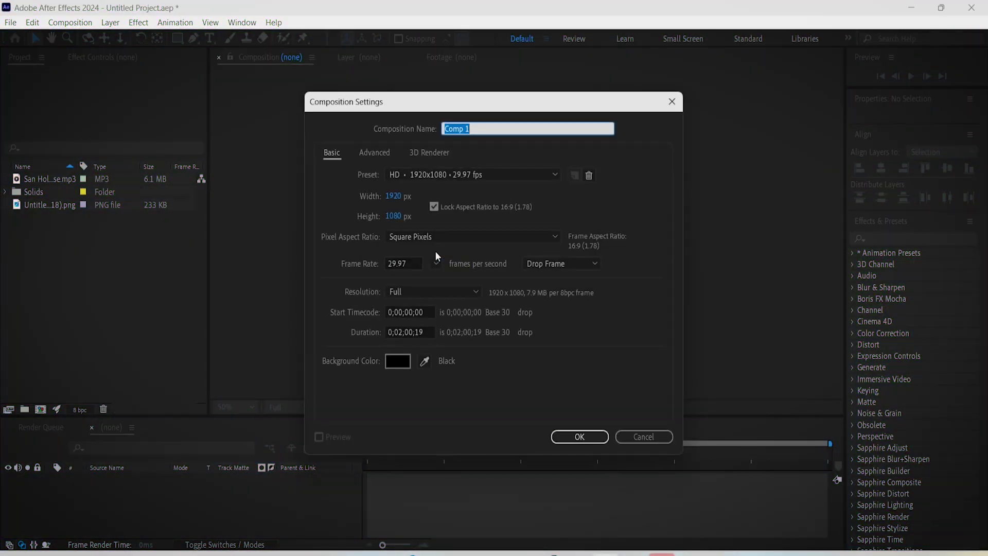
text(One)
click(579, 436)
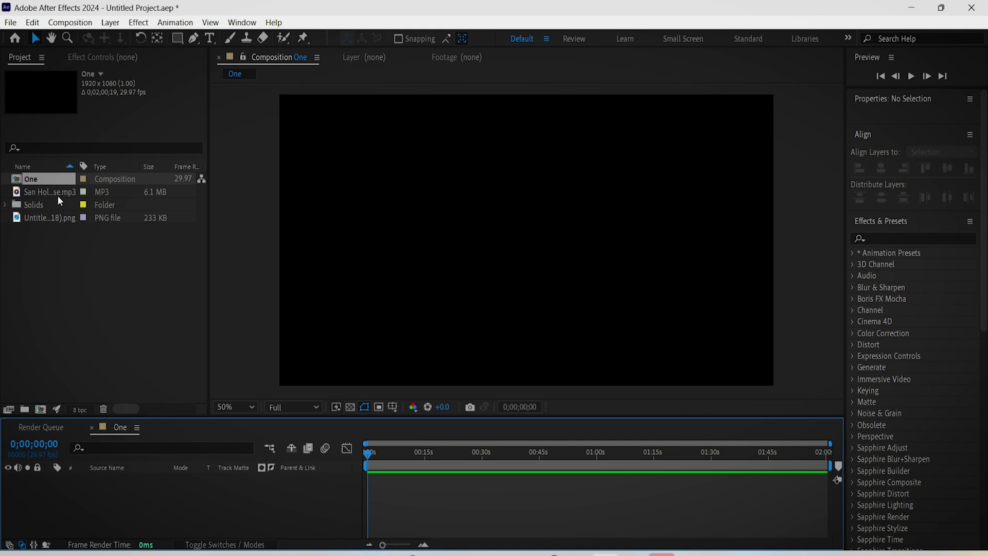
Step: Add the song MP3 and the Trap Nation logo PNG to composition One as layers
drag(59, 195, 149, 479)
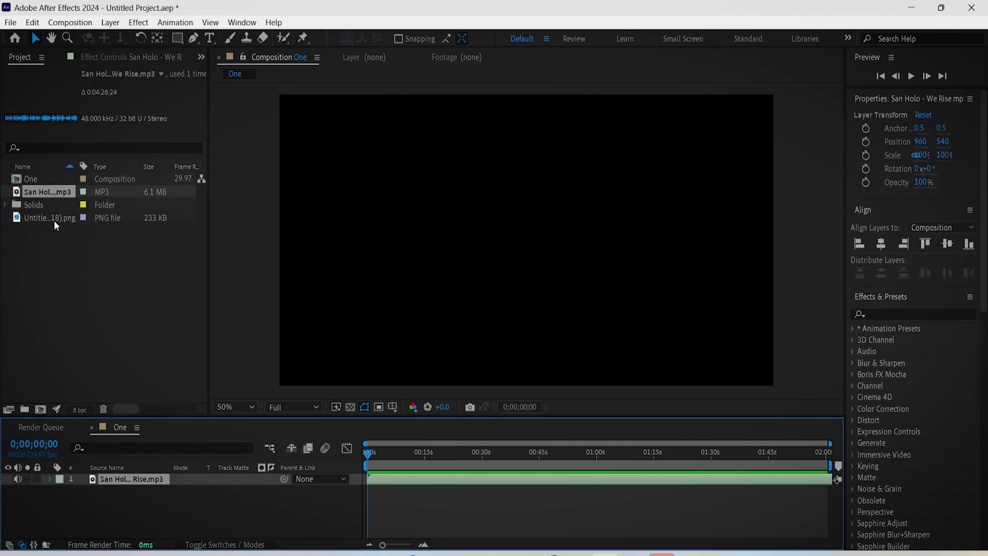
drag(54, 221, 170, 478)
click(220, 512)
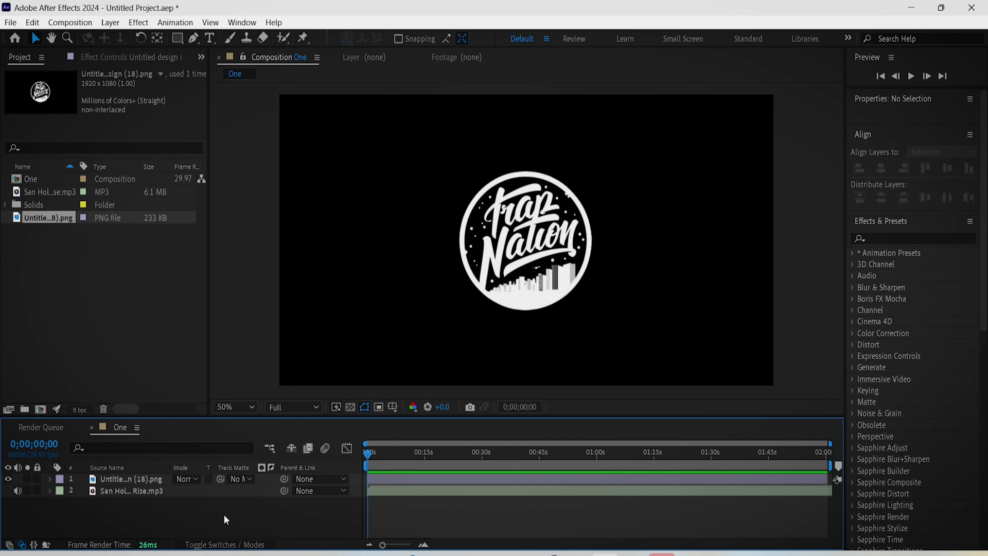
Step: Add a new solid layer named 'Audio spectrum'
right_click(244, 515)
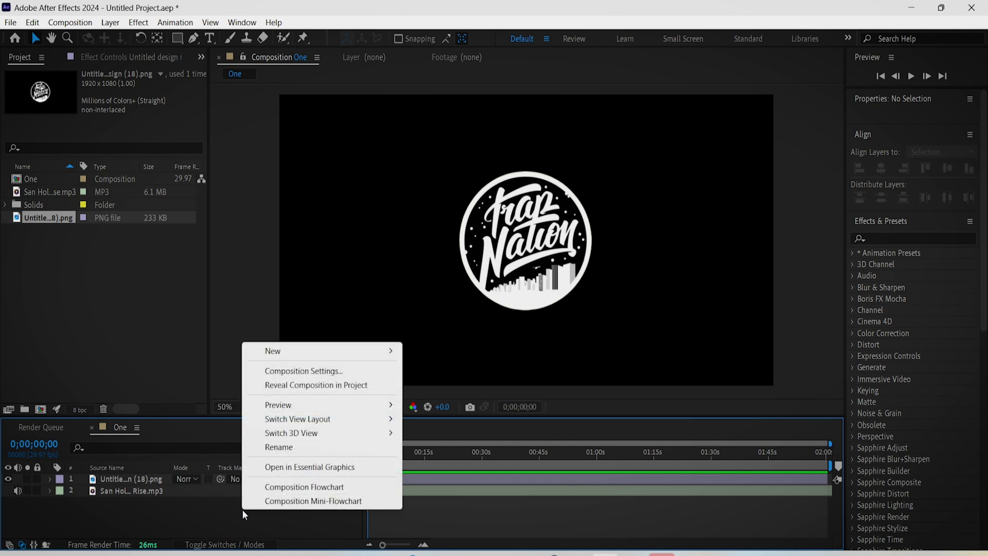
mouse_move(347, 350)
click(443, 387)
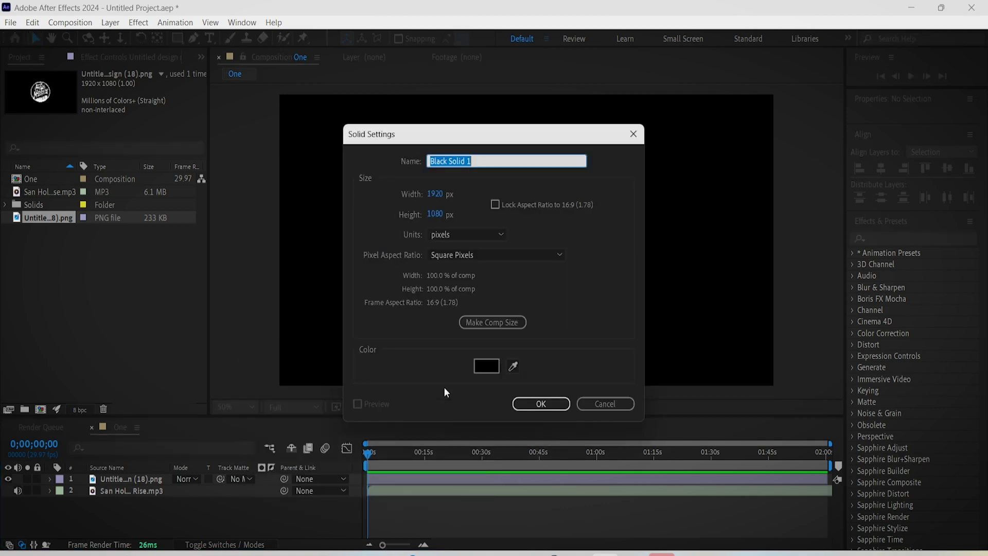
text(Audio spectrum)
click(547, 405)
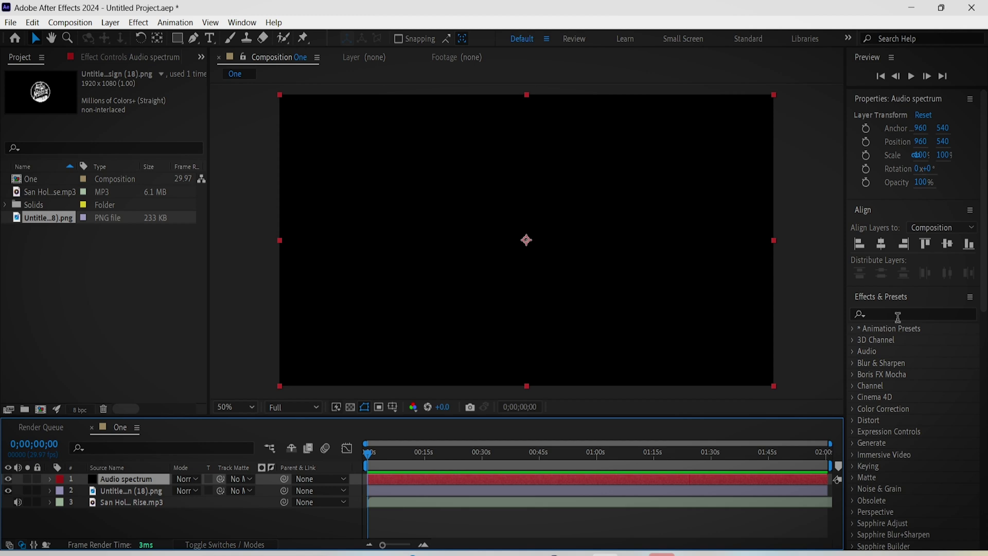
Step: Apply Audio Spectrum to the solid with the song MP3 as its audio layer
click(897, 314)
text(audio)
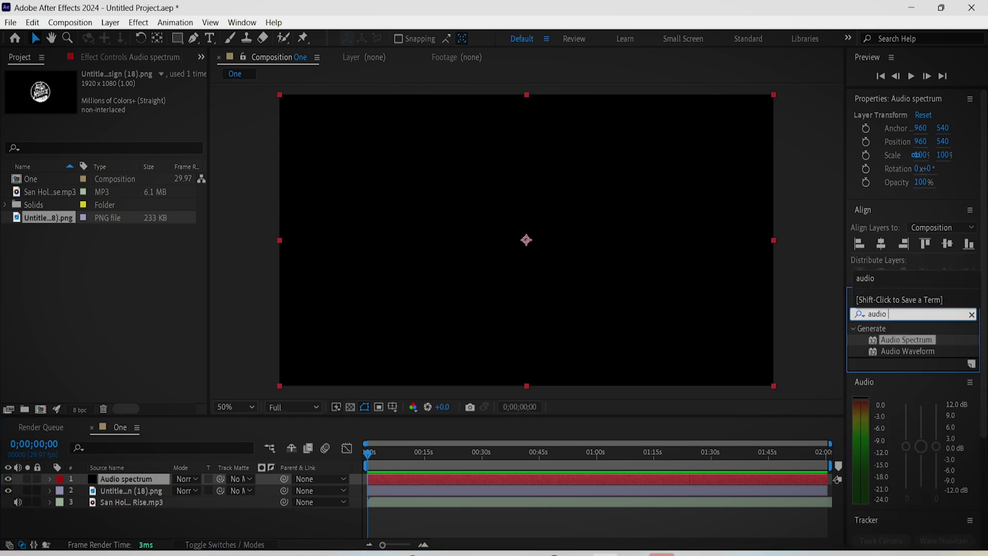
drag(906, 340, 157, 477)
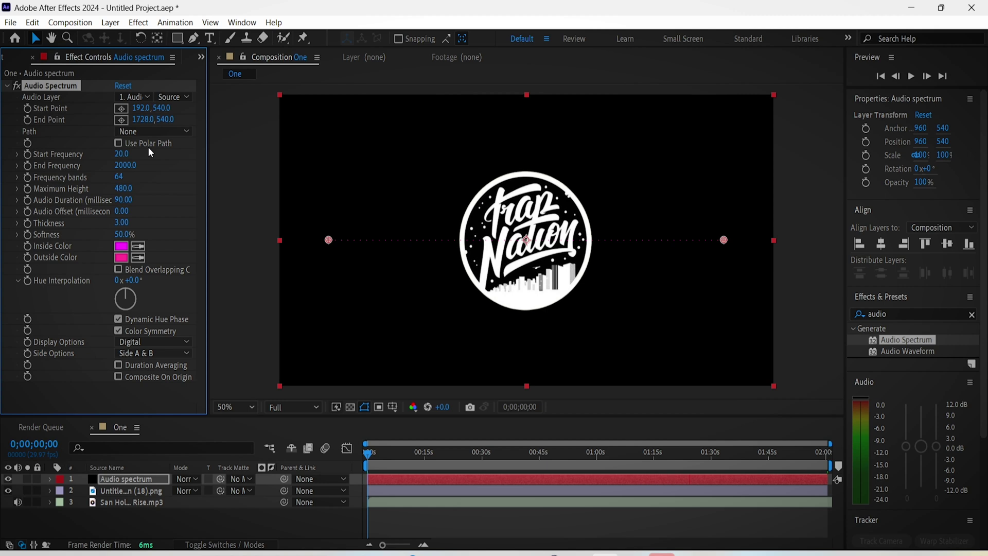
click(137, 98)
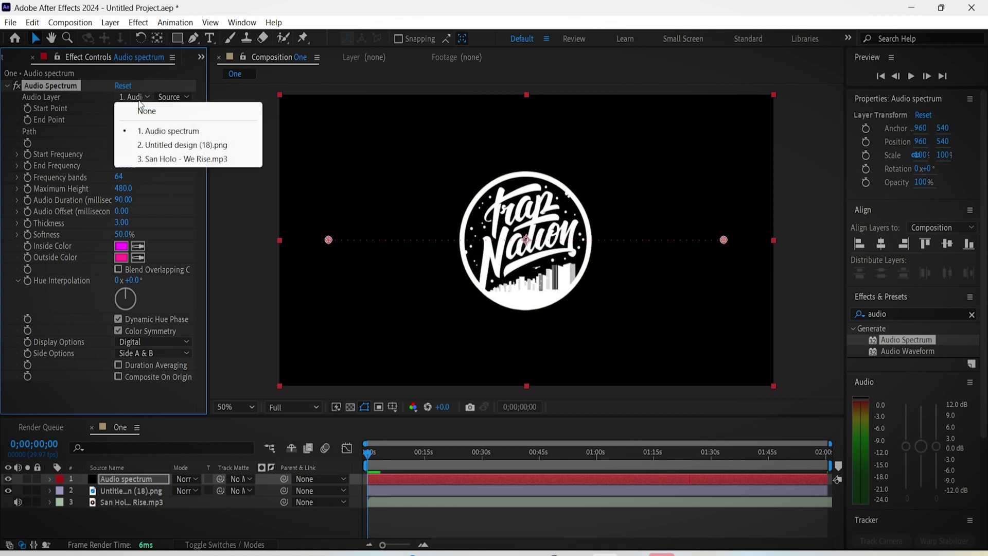
click(176, 157)
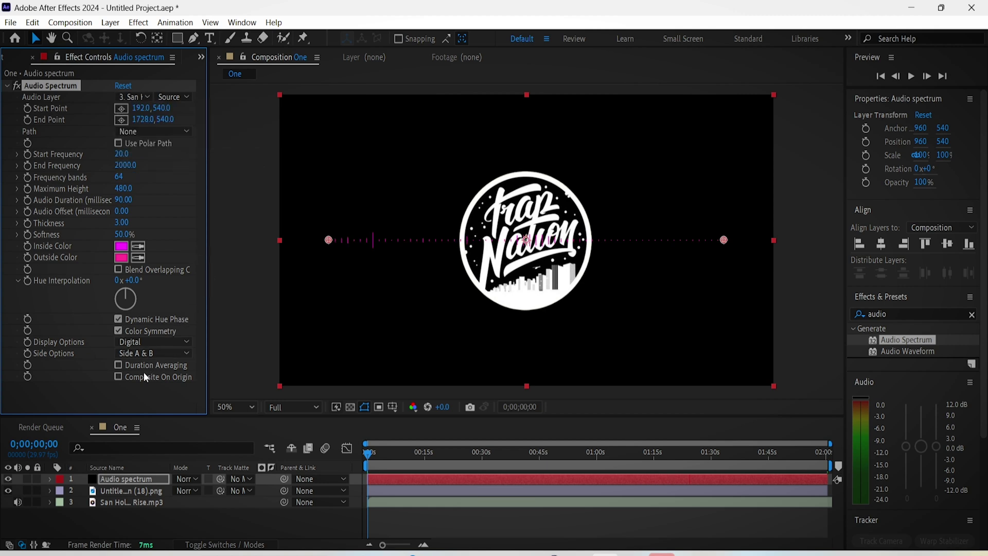
Step: Hide the logo layer and preview the spectrum playback
click(8, 491)
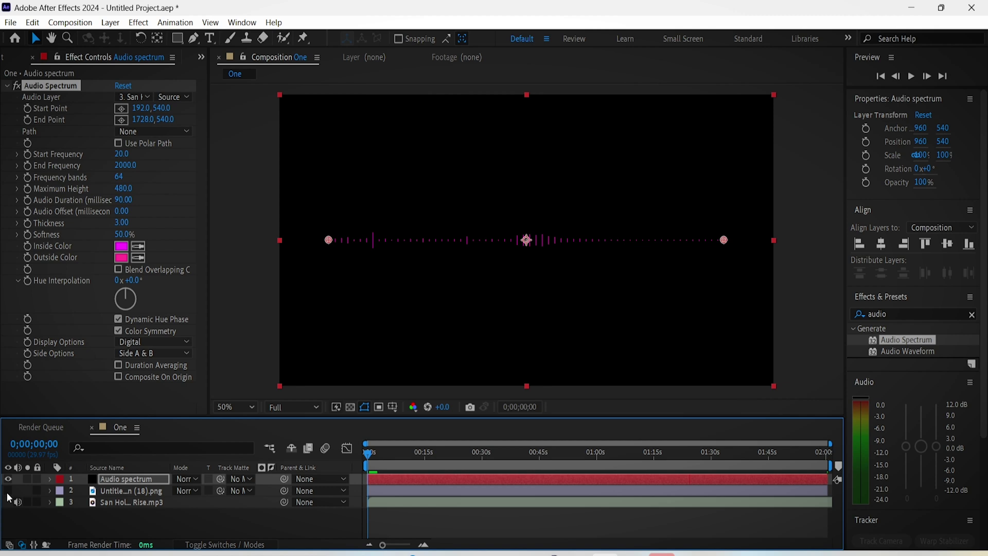
click(336, 516)
key(space)
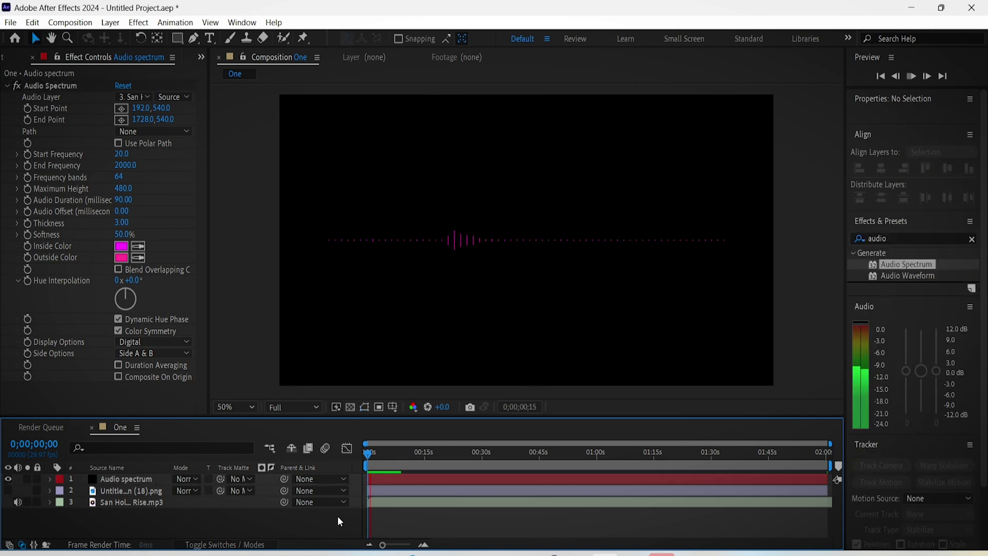
key(space)
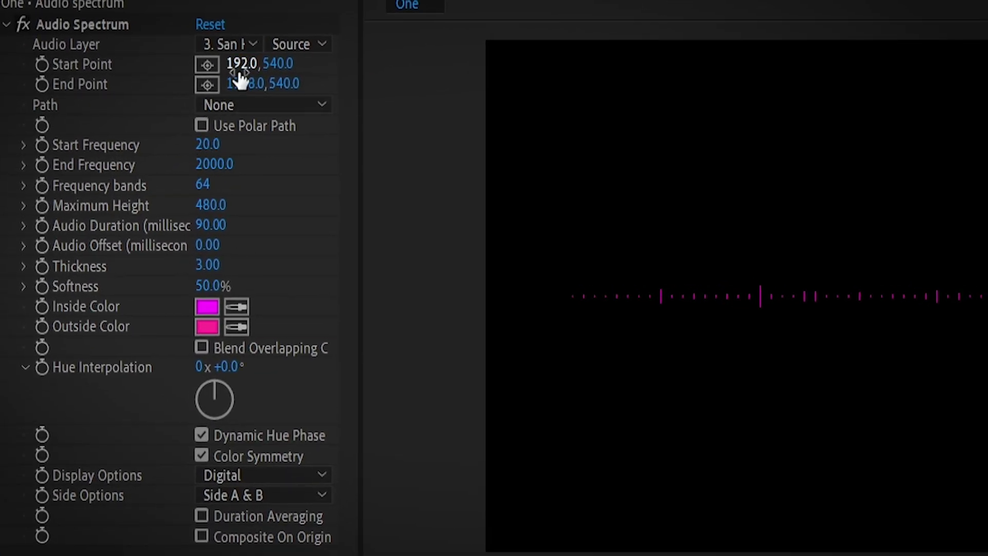
Step: Set the spectrum's Start Point X to 0 and End Point X to 960
click(239, 65)
text(0)
key(Return)
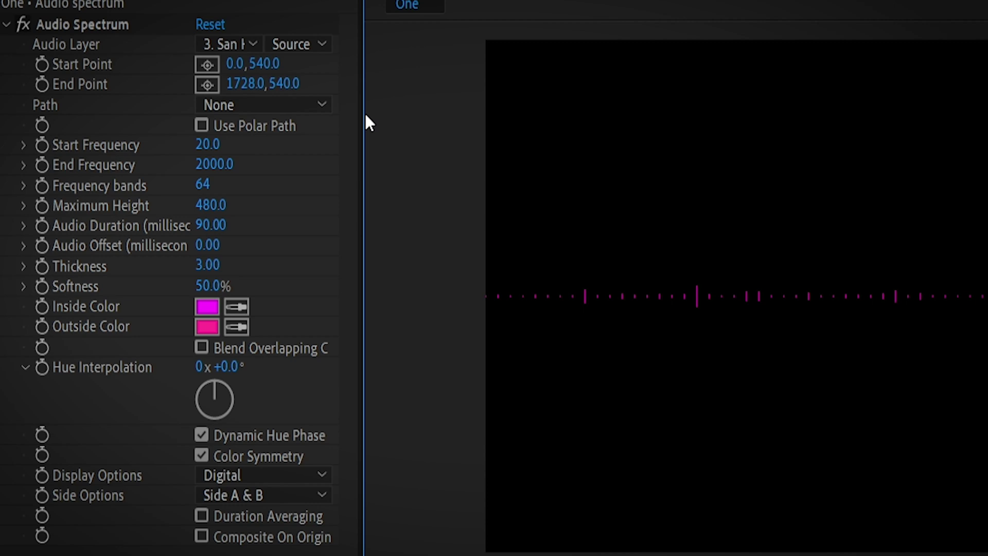
click(245, 84)
text(960)
key(Return)
Step: Set End Frequency 125, 500 bands, Maximum Height 1250, Audio Duration 180 and Audio Offset -20
click(215, 165)
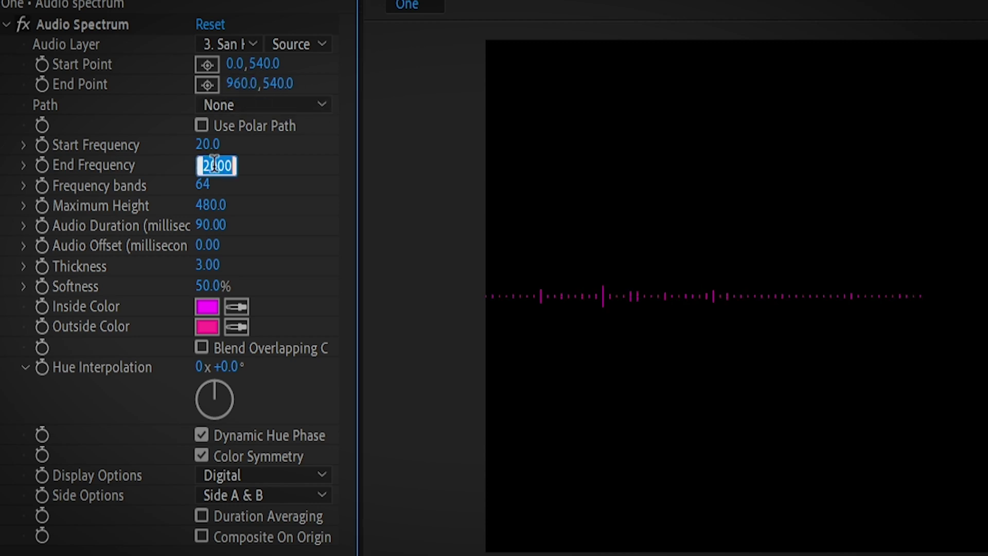
text(125)
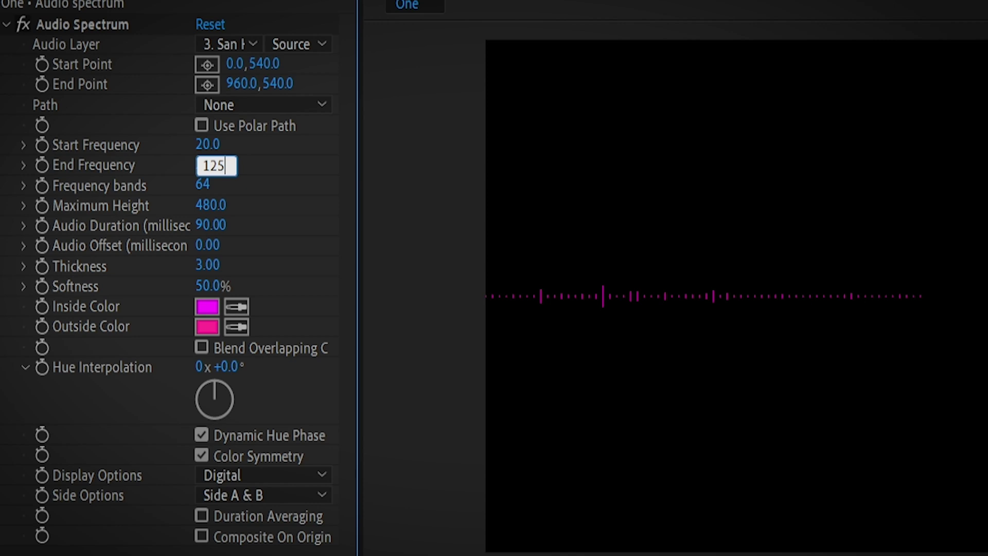
key(Tab)
text(500)
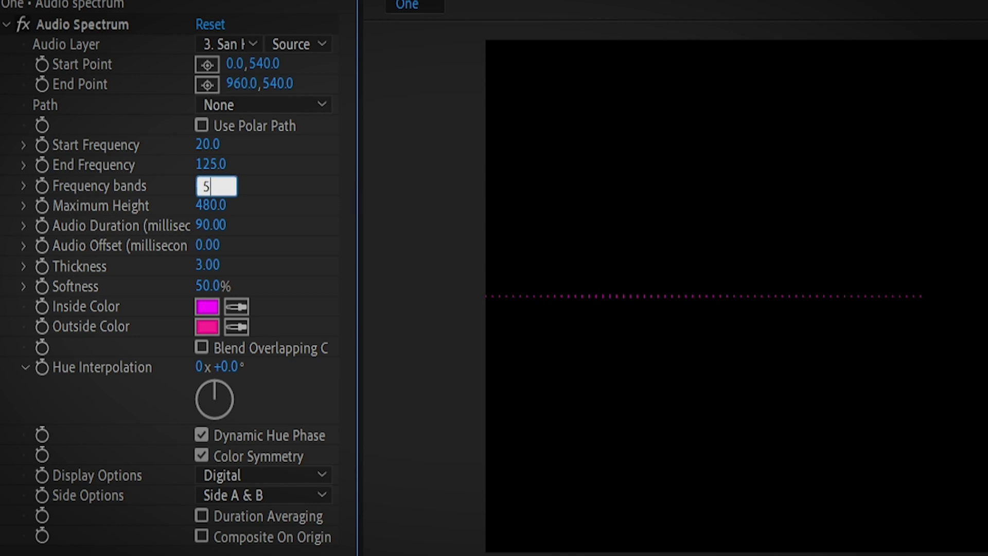
key(Return)
click(223, 208)
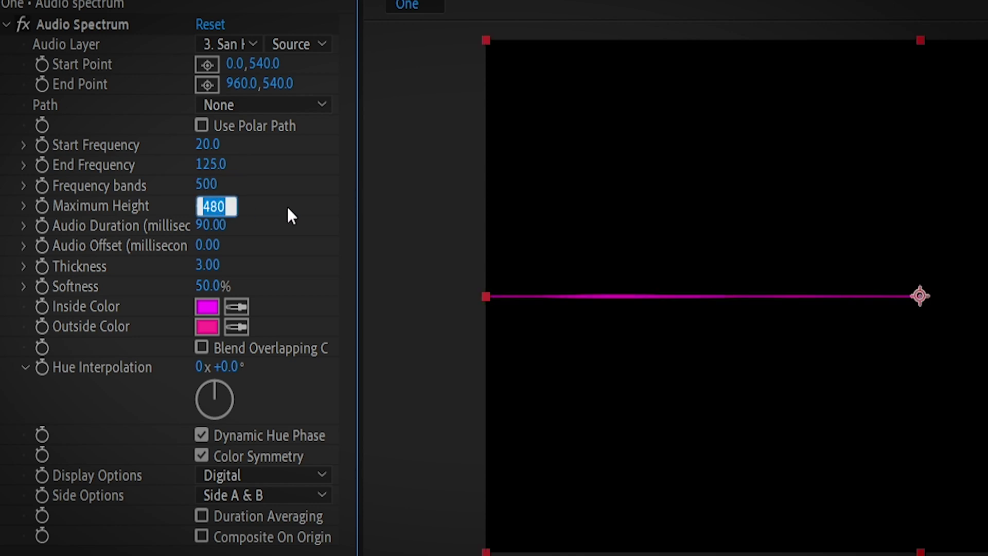
text(1250)
click(207, 228)
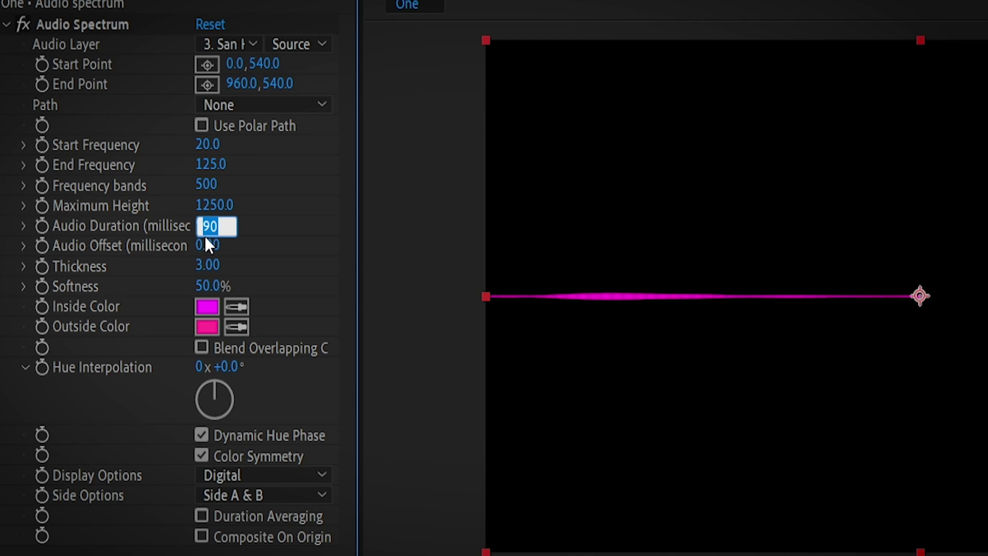
text(180)
click(217, 247)
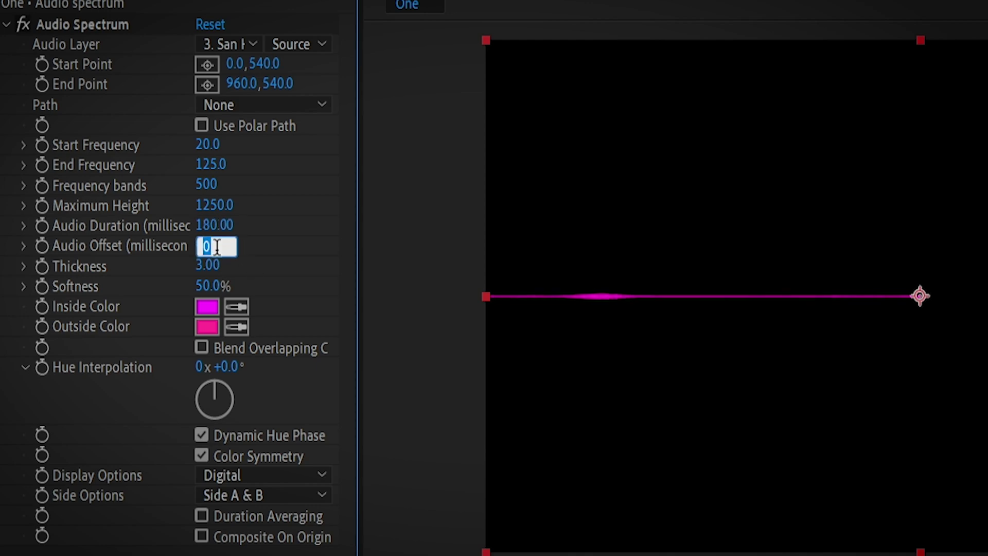
text(-20)
key(Return)
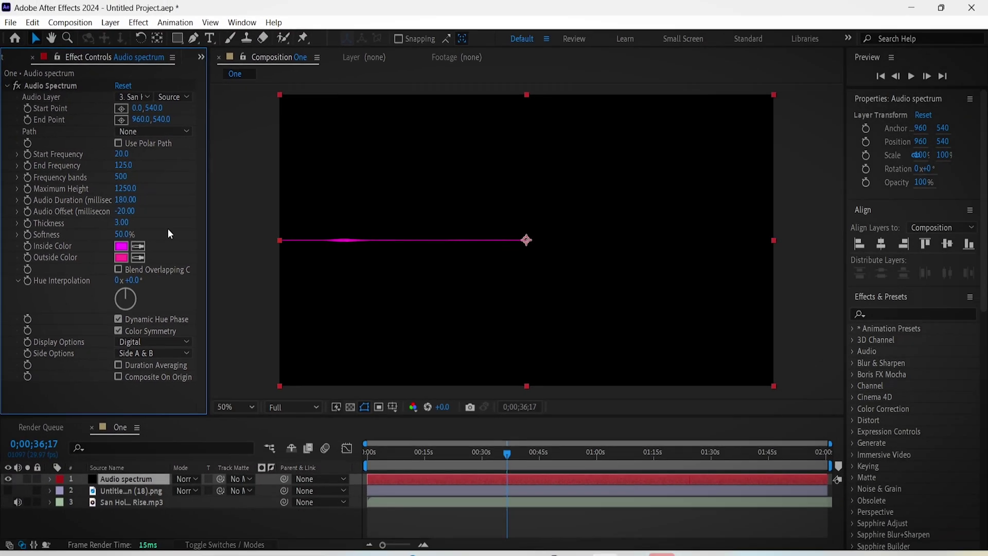
Step: Set Thickness to 7, check the waveform, and draw only Side B
click(121, 223)
text(7)
click(569, 463)
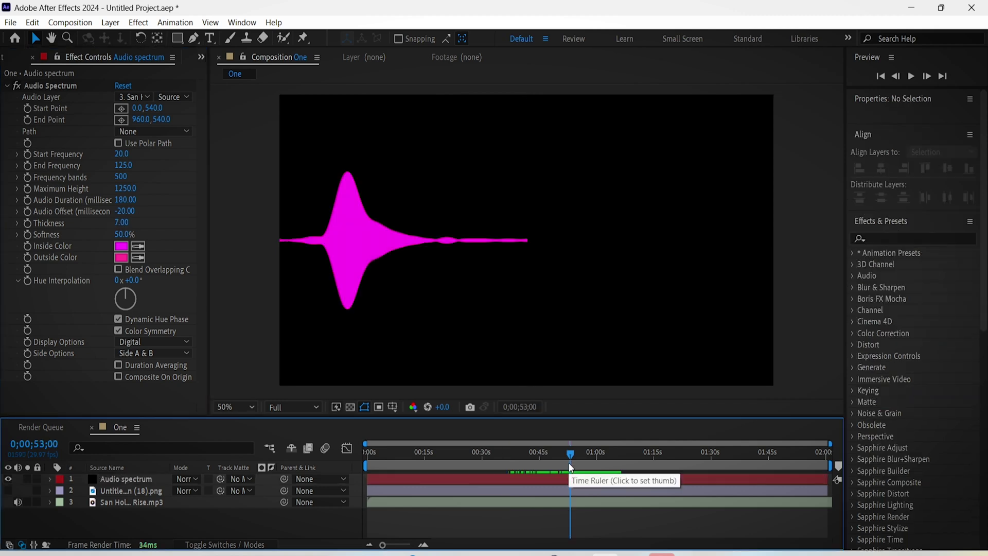
click(515, 455)
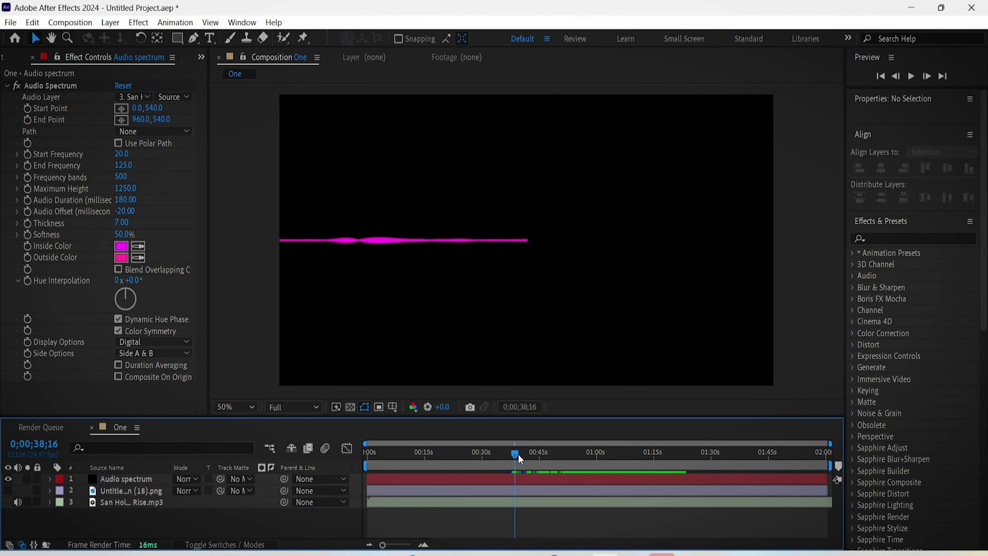
click(154, 355)
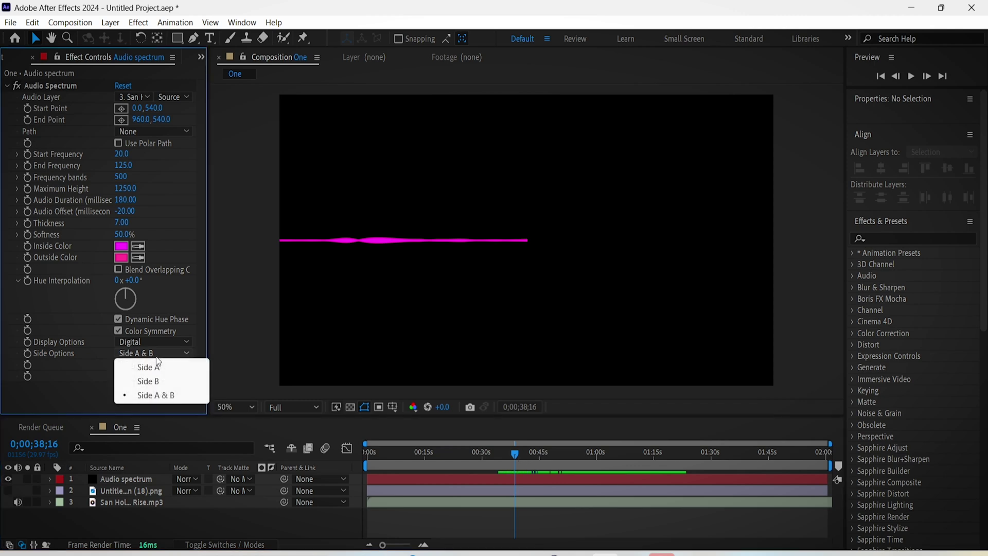
click(174, 382)
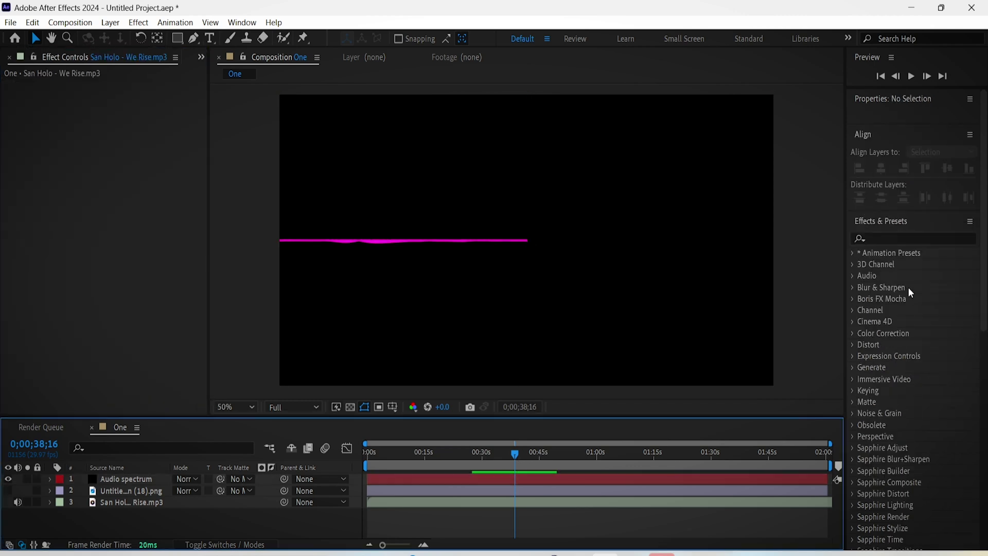
Step: Apply Polar Coordinates to the Audio spectrum layer as Rect to Polar at 100% interpolation
click(910, 240)
text(polar)
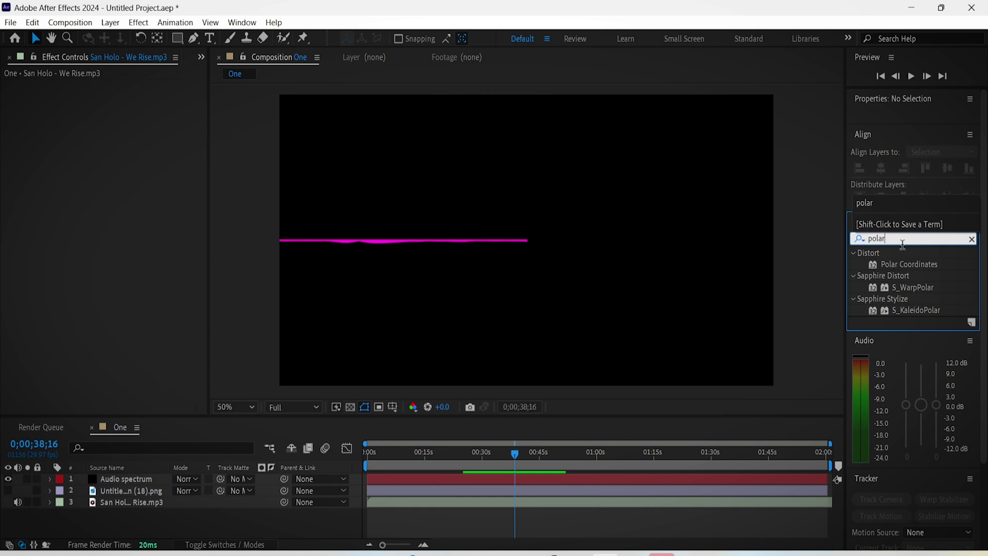
drag(907, 264, 153, 479)
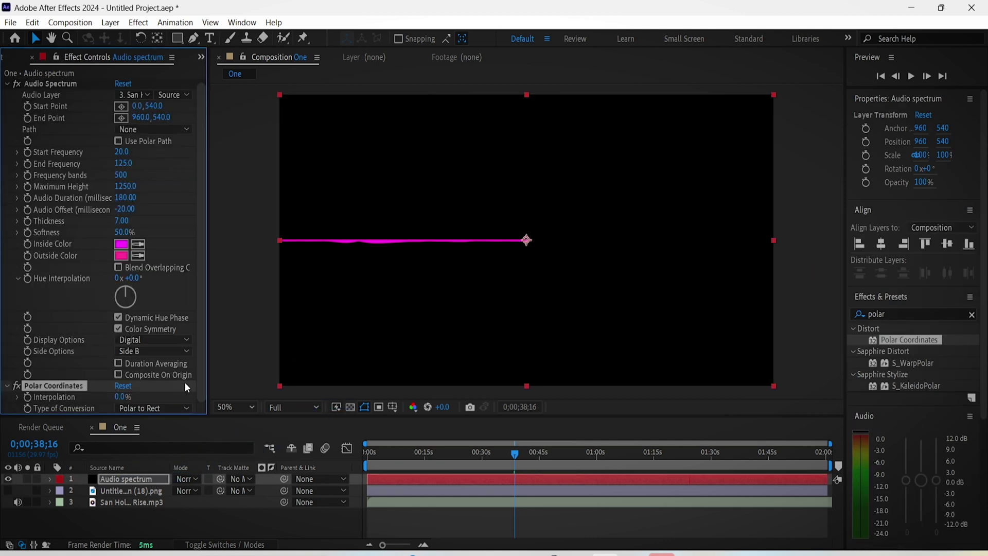
click(171, 407)
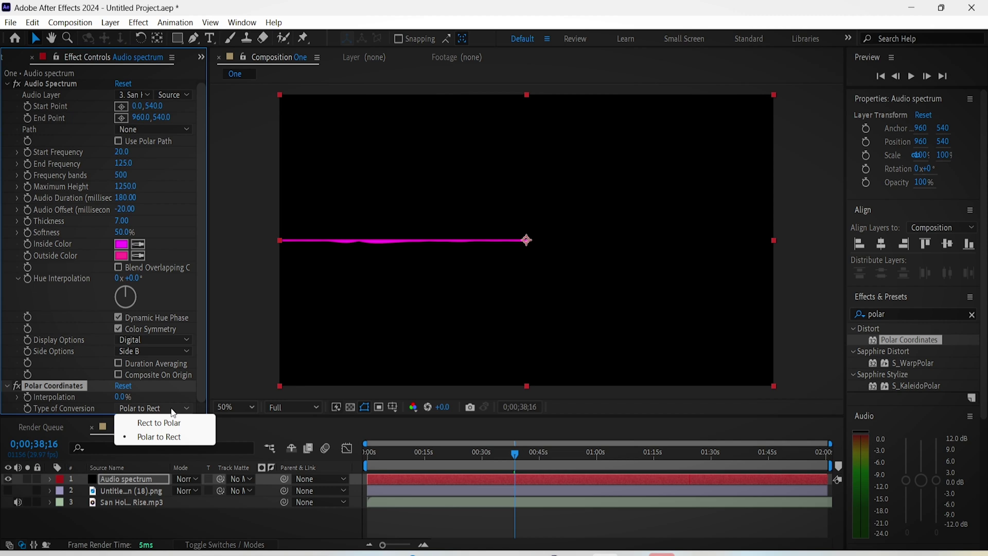
click(178, 418)
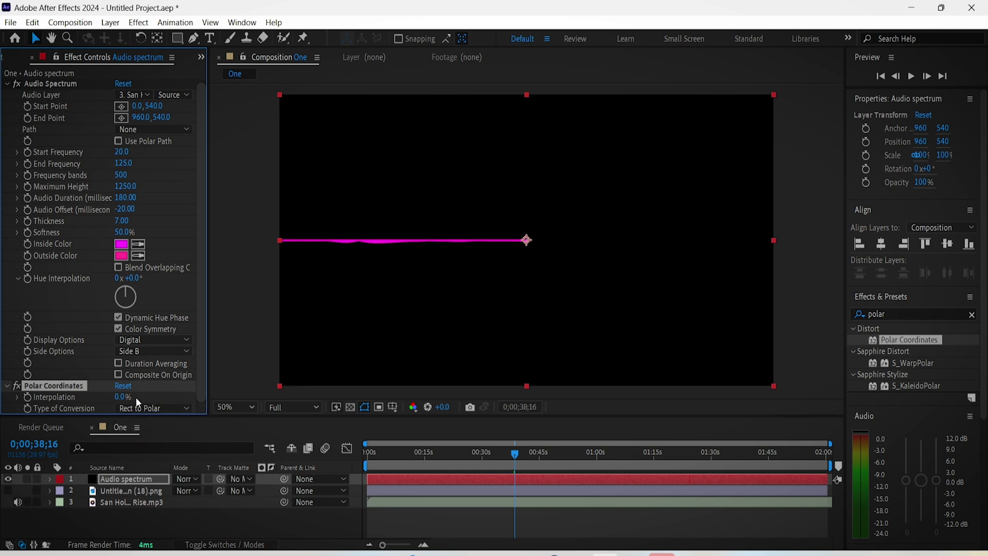
drag(123, 400, 155, 401)
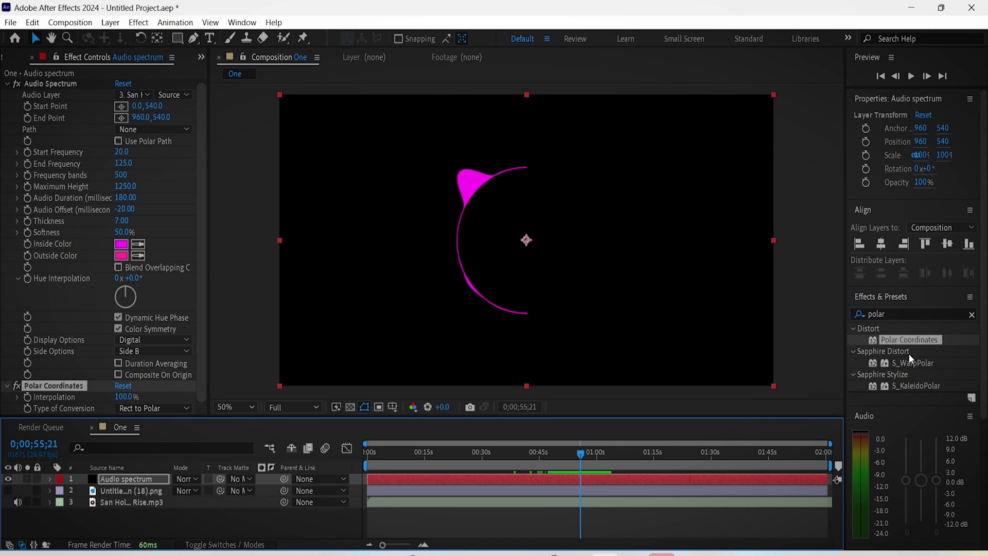
Step: Add a Mirror effect with Reflection Center X at 960 and preview the full ring
click(900, 315)
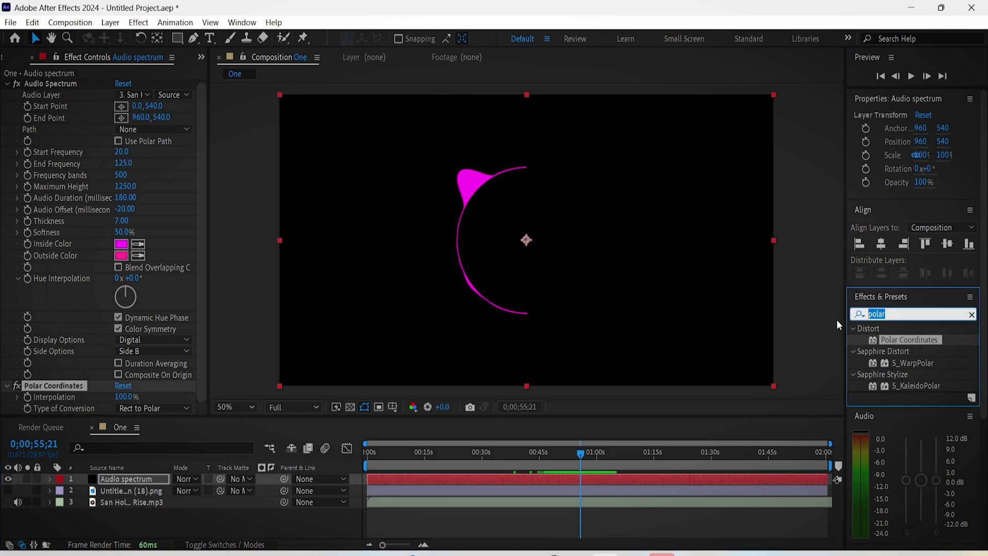
key(BackSpace)
text(mirro)
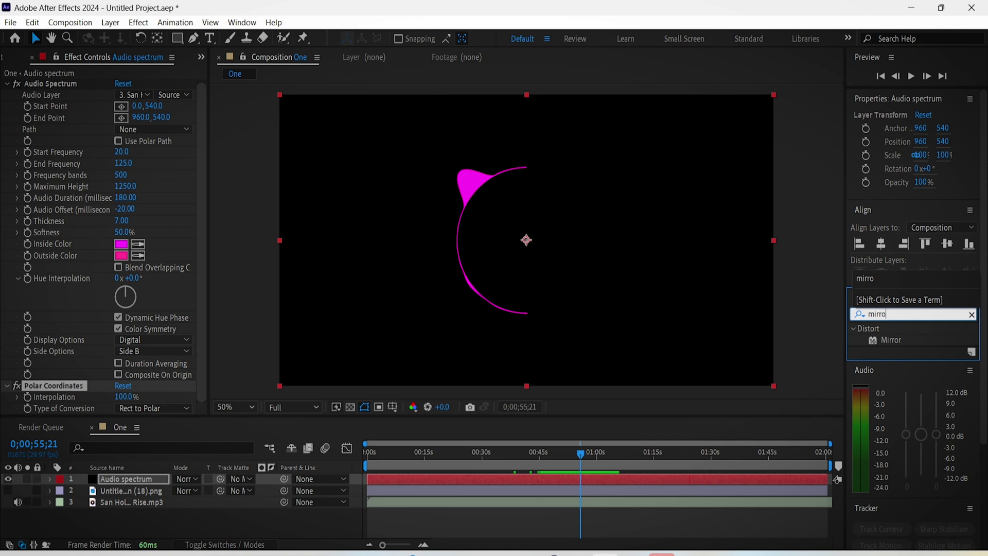
drag(893, 340, 138, 477)
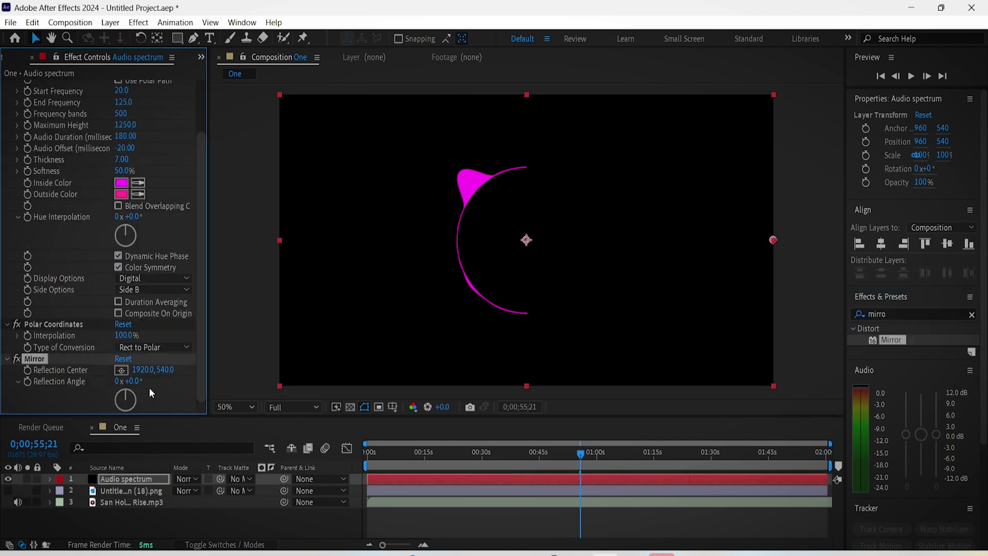
click(138, 370)
text(960)
click(239, 338)
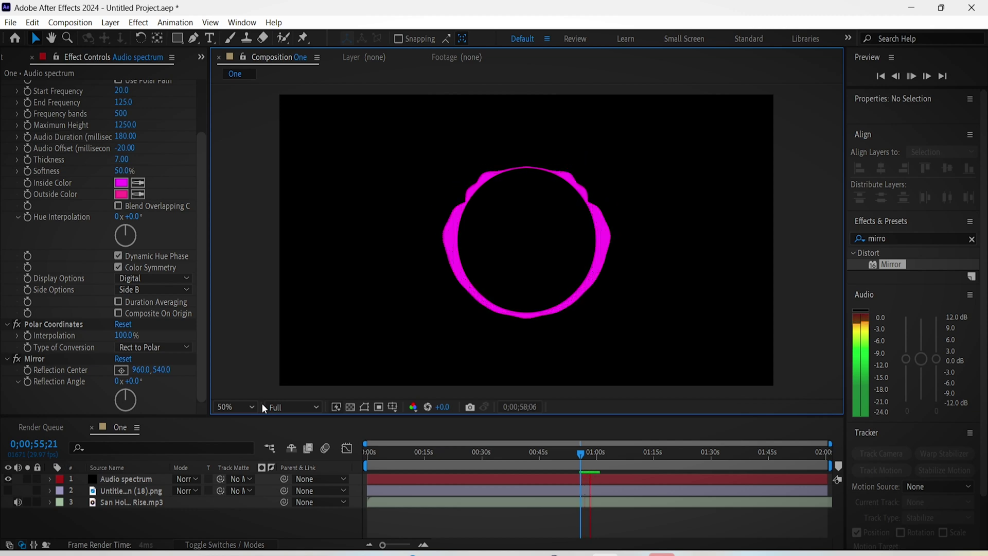
key(space)
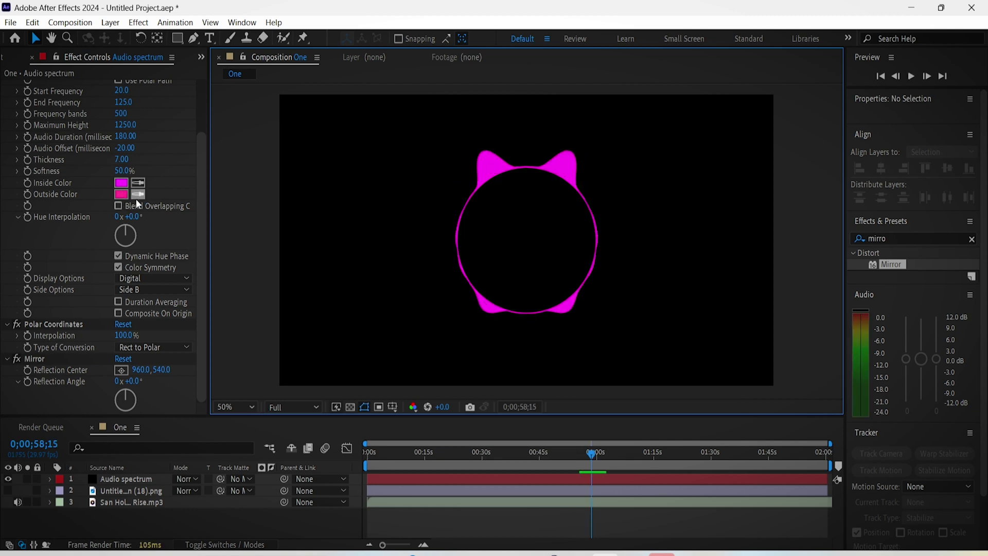
Step: Set the spectrum's Inside Color and Outside Color to white
click(121, 182)
click(84, 152)
click(361, 151)
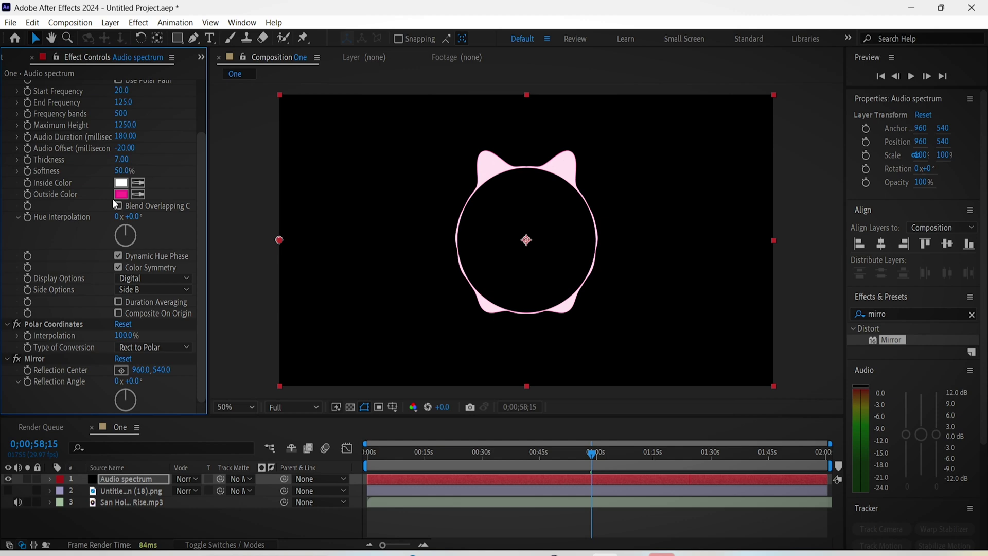
click(121, 194)
drag(154, 209, 63, 133)
key(Return)
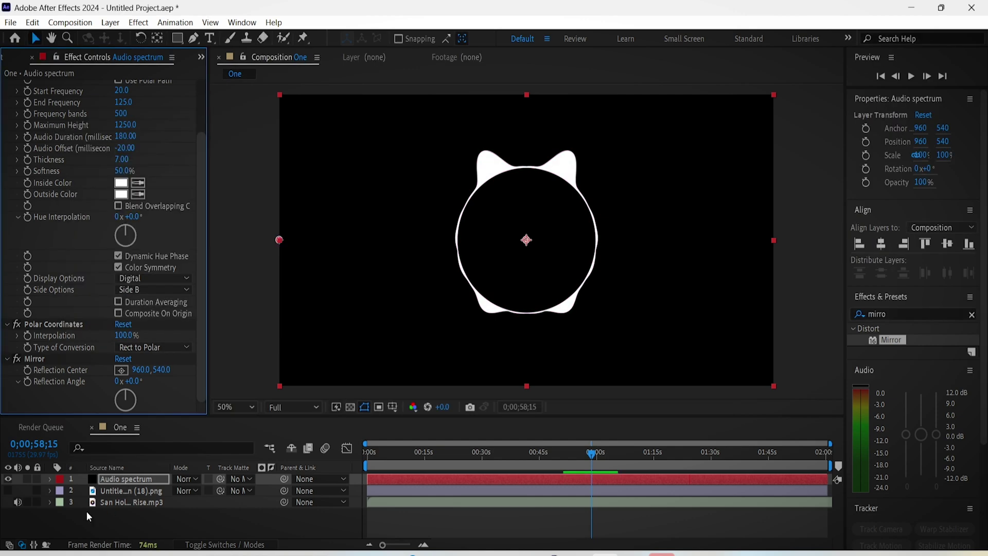
Step: Make the logo layer visible again and preview it inside the ring from 0;00;55;01
click(7, 491)
click(252, 92)
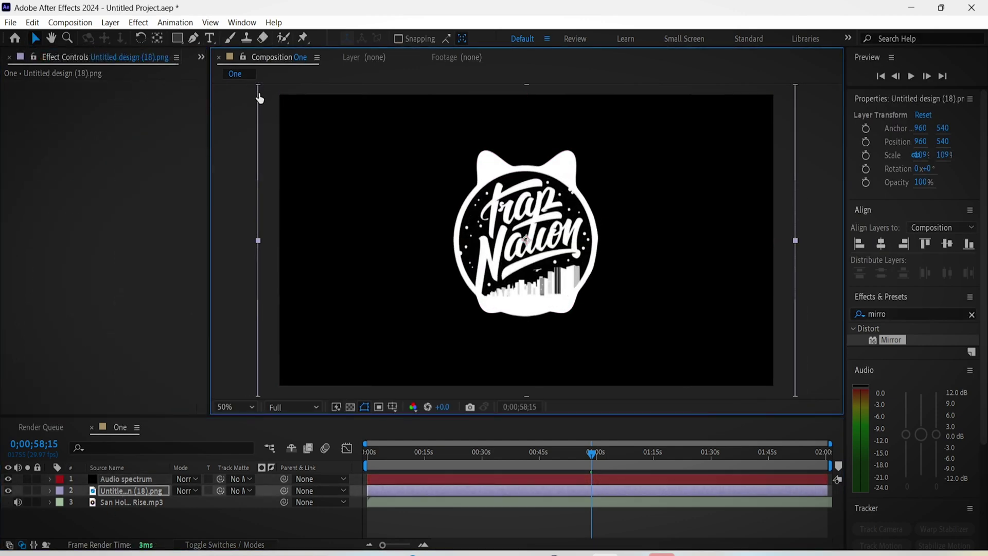
click(581, 460)
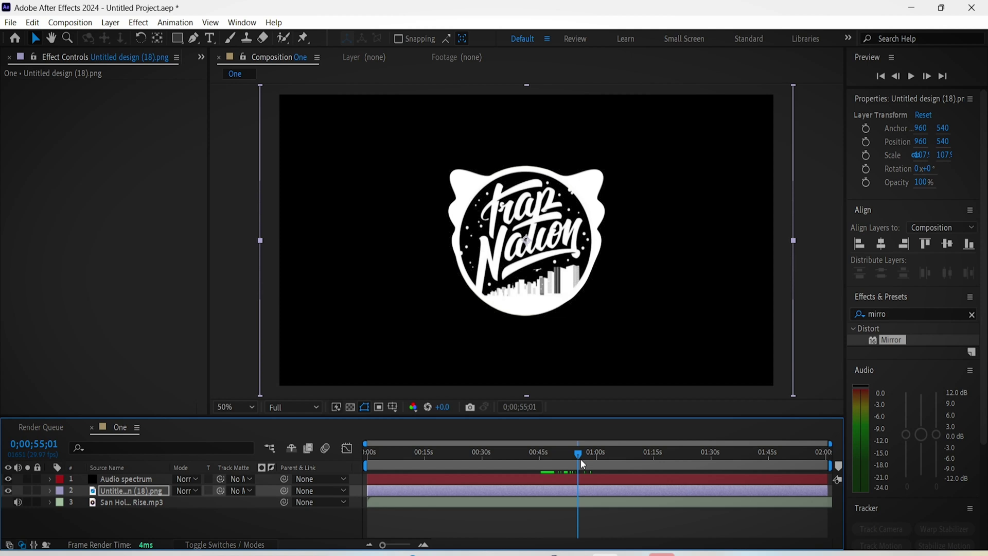
key(space)
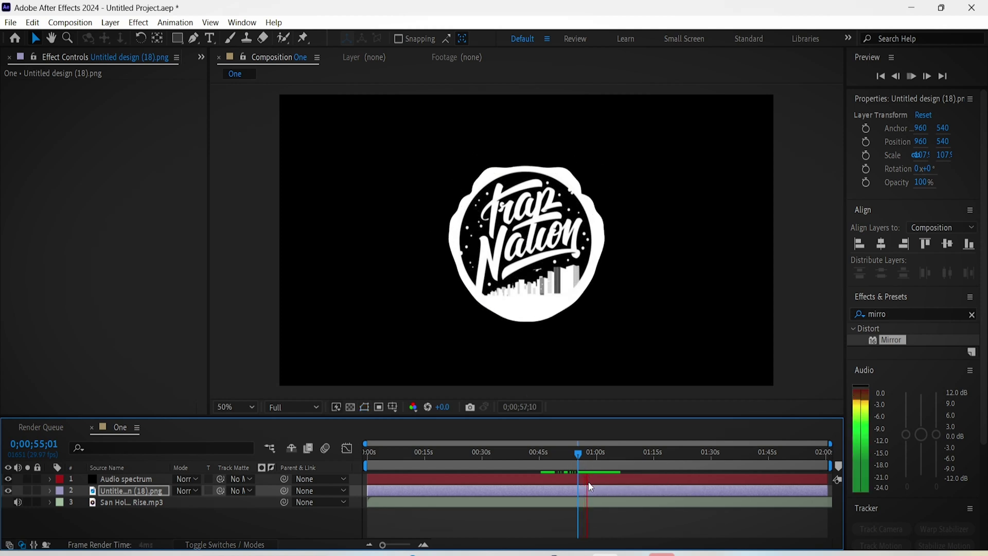
click(337, 528)
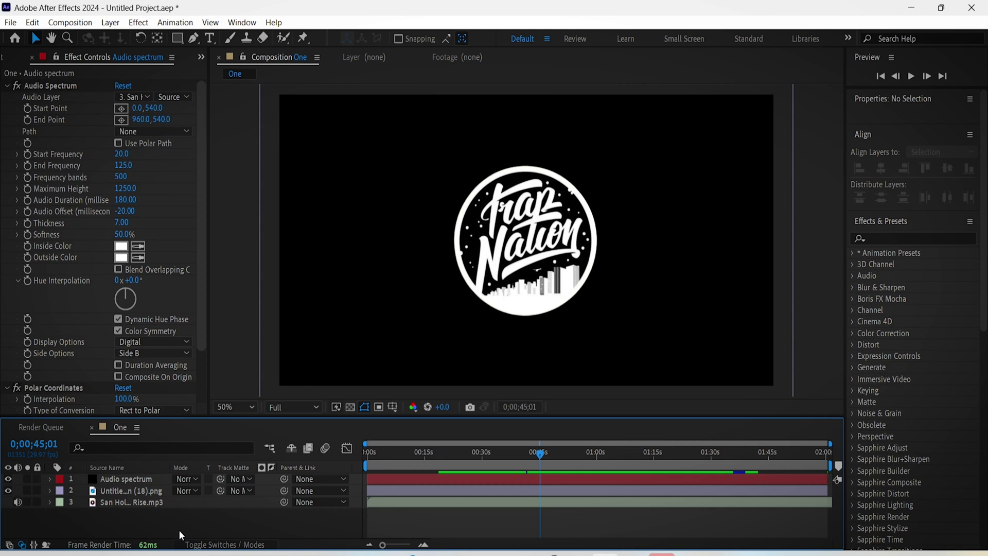
Step: Pre-compose the Audio spectrum, logo and MP3 layers together into Pre-comp 1
drag(178, 530, 129, 480)
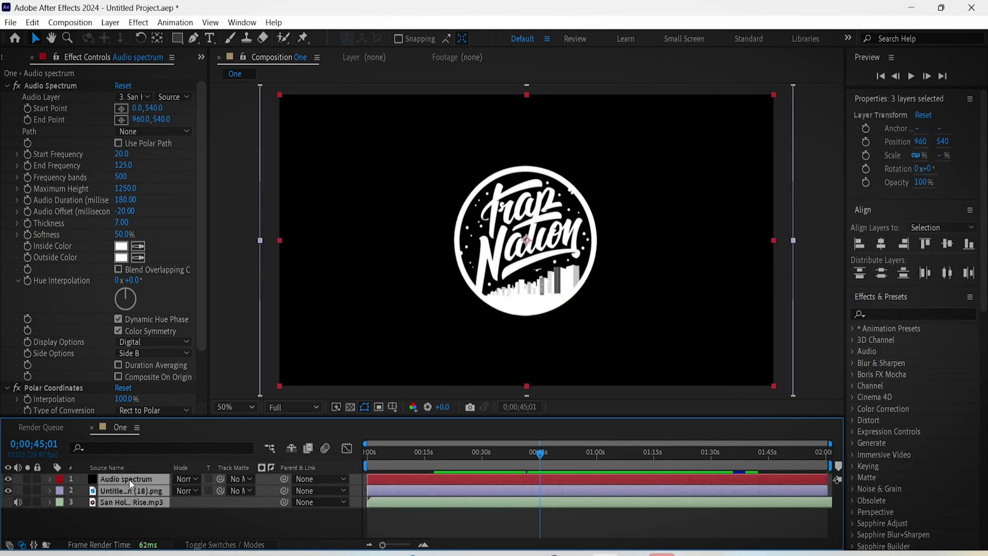
right_click(128, 480)
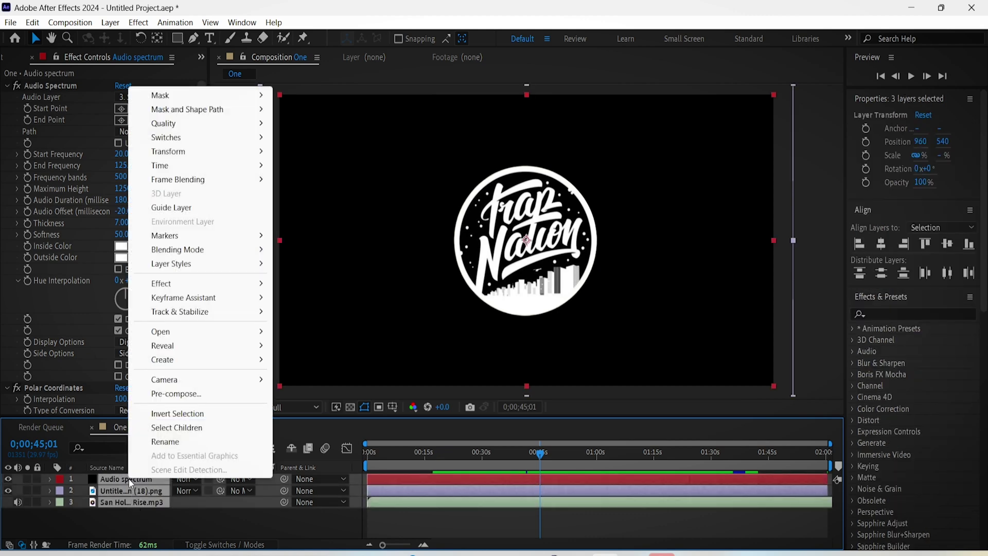
click(200, 399)
click(526, 370)
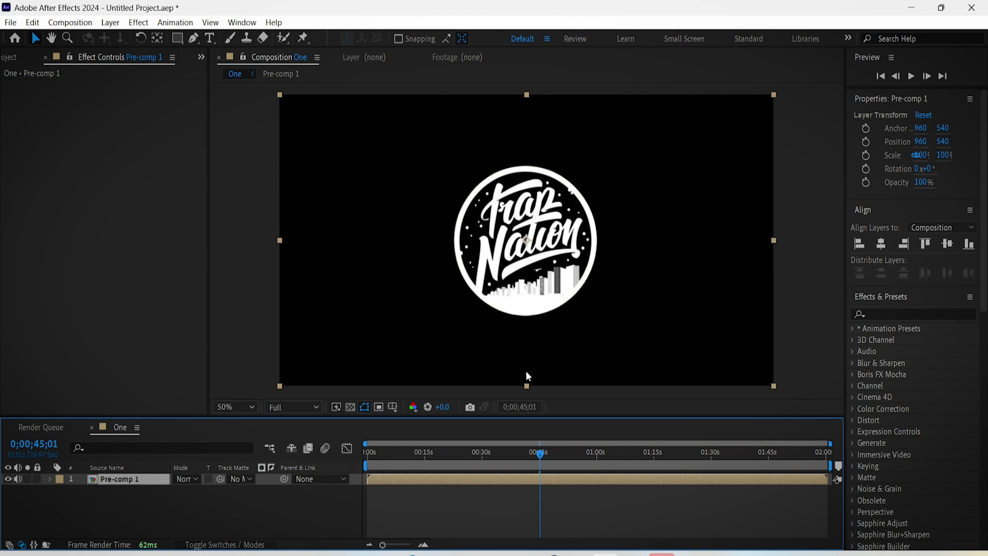
Step: Apply the Magnify effect to Pre-comp 1 with magnification 100
click(893, 315)
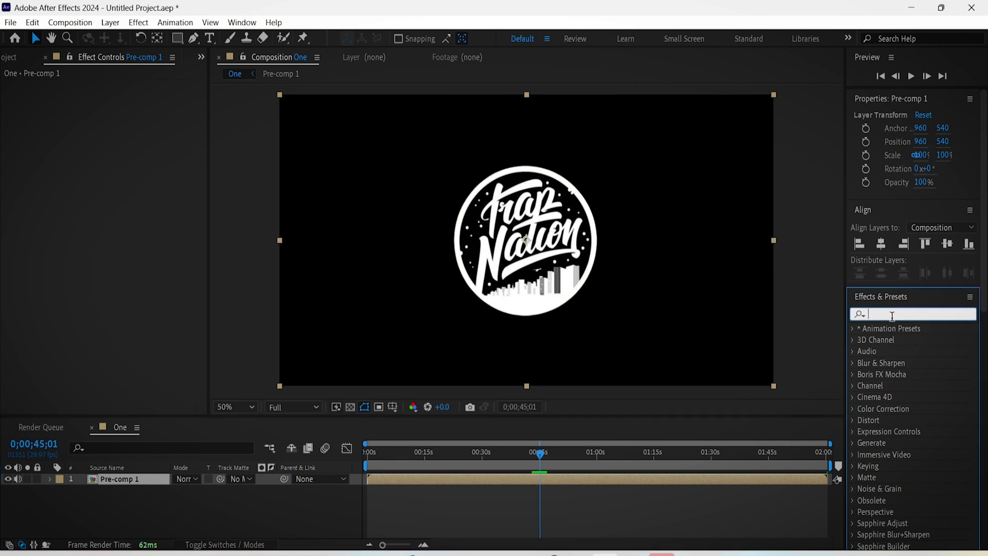
text(magnify)
drag(938, 408, 164, 486)
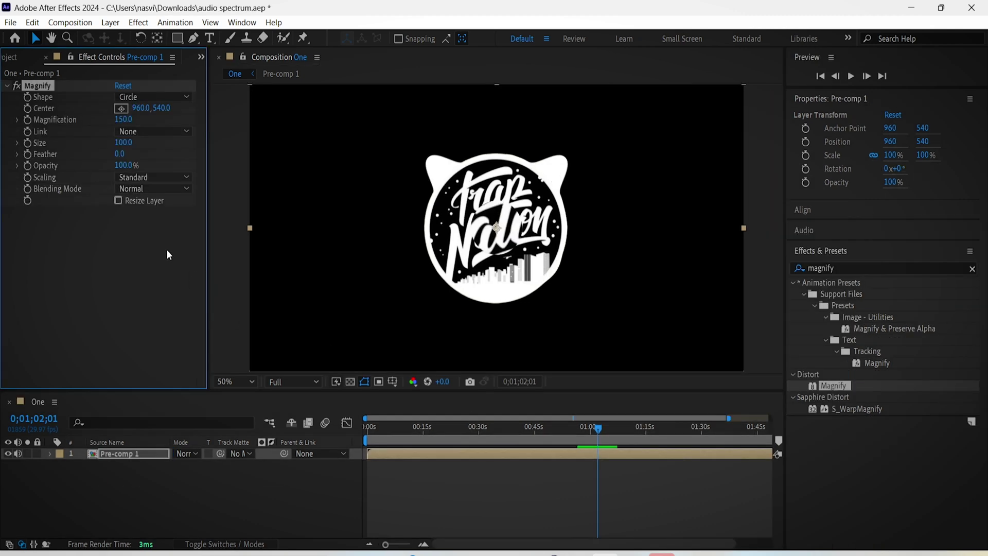
click(124, 119)
text(100)
click(112, 240)
Step: Set Magnify size to 1100 and blending mode None, and begin a Magnification expression
text(1100)
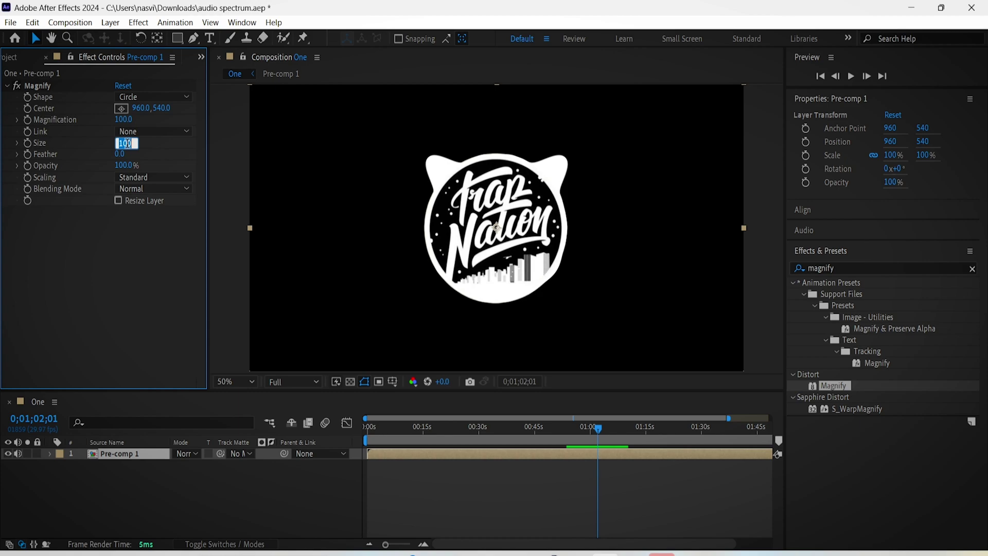
click(158, 228)
click(157, 190)
click(166, 200)
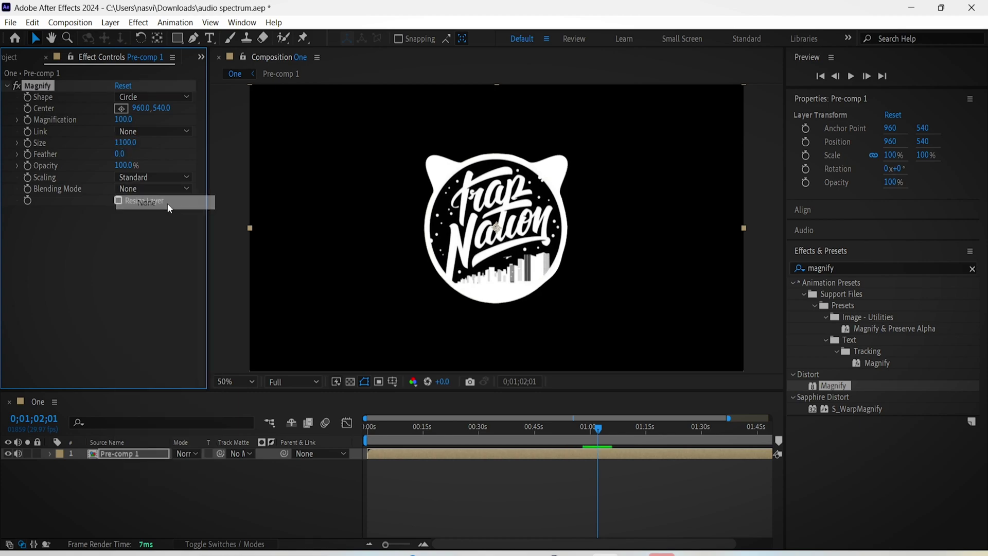
key(alt+shift+equal)
Step: Paste the audio-amplitude expression into Magnification and add new lines
key(ctrl+v)
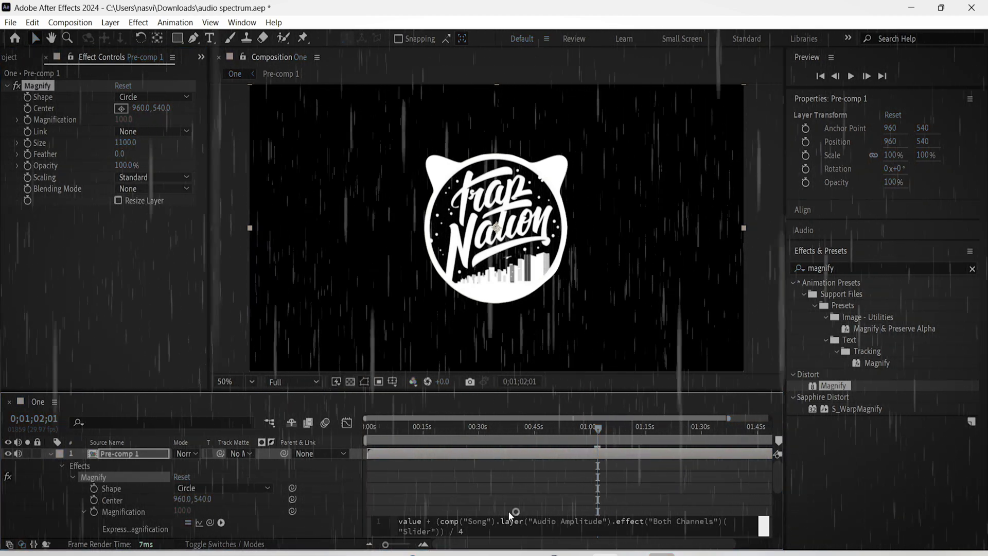
key(Return)
key(Return)
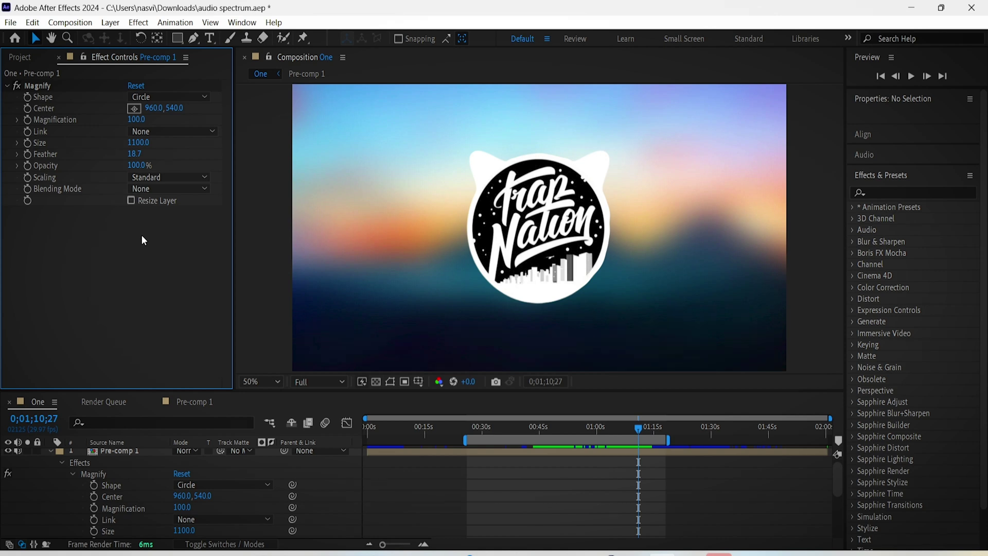
Step: Create a composition named Two and add the San Holo MP3 as its layer
click(21, 59)
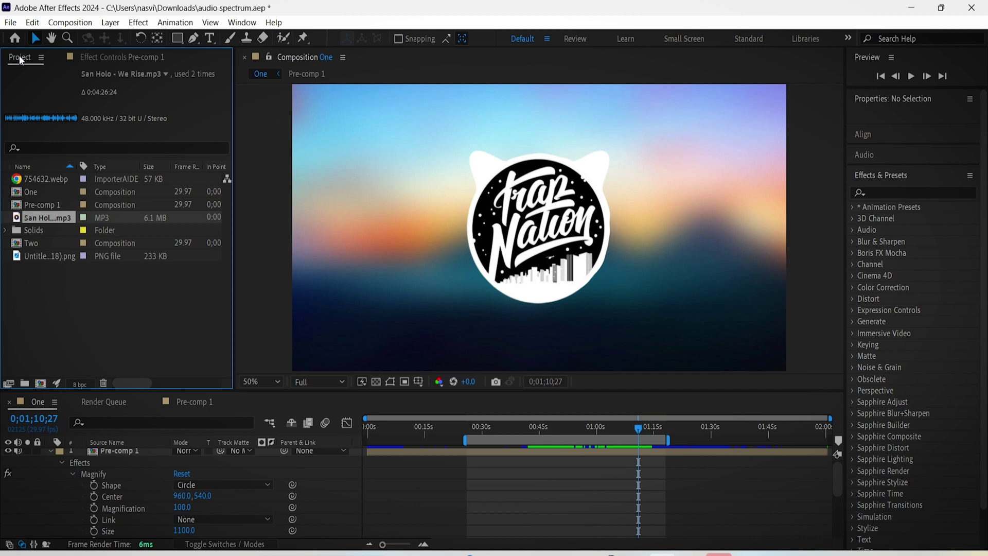
right_click(89, 307)
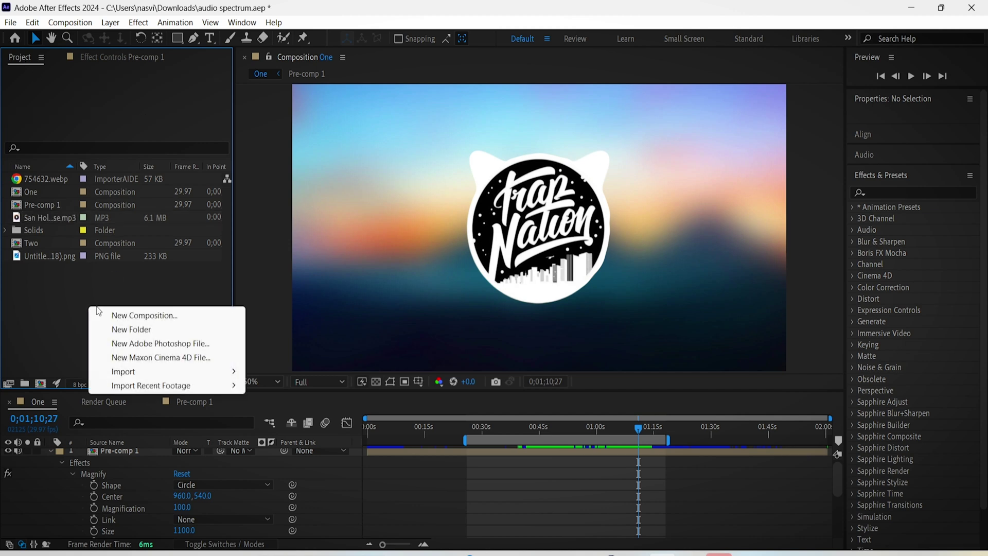
click(120, 315)
text(Two)
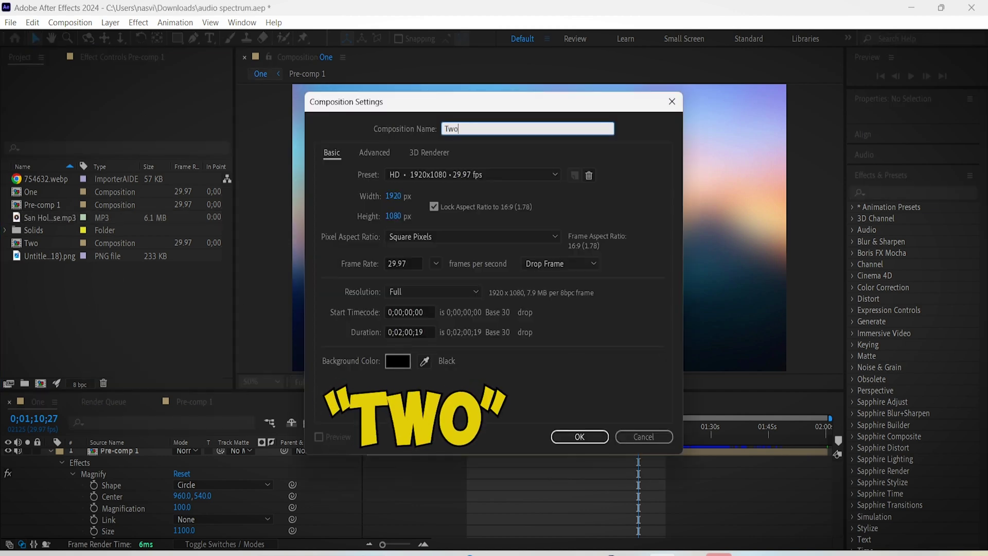
click(580, 436)
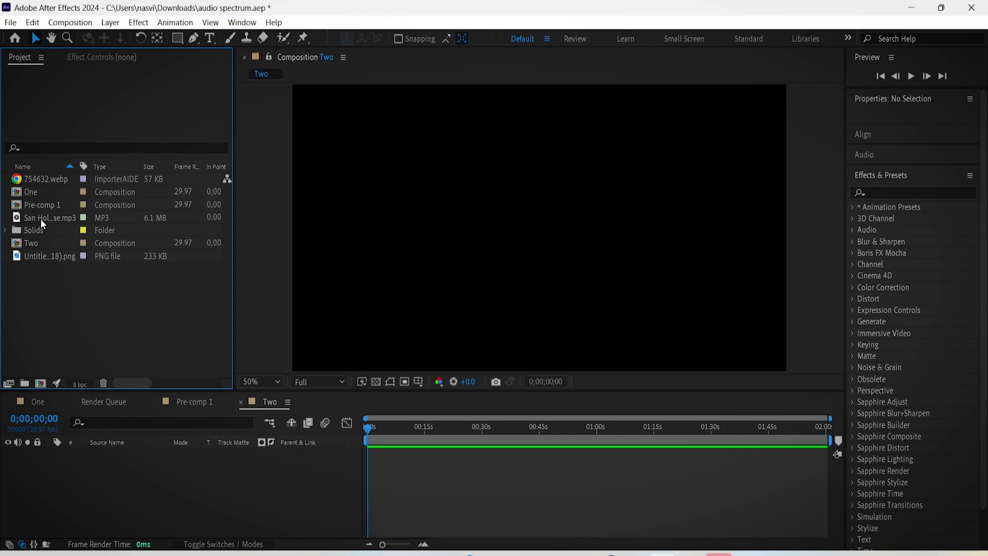
drag(41, 219, 162, 470)
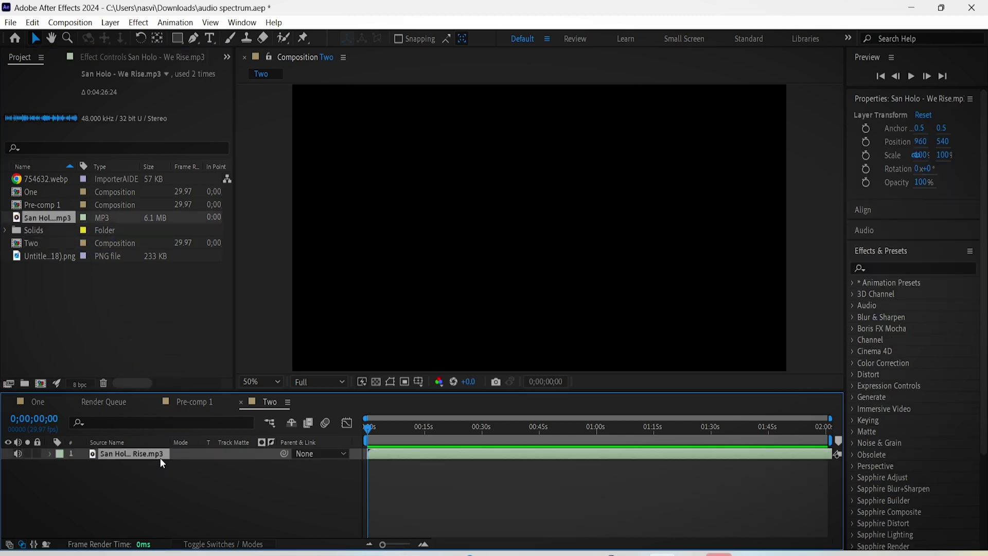
Step: Convert the song's audio layer to keyframes, creating an Audio Amplitude layer
right_click(160, 457)
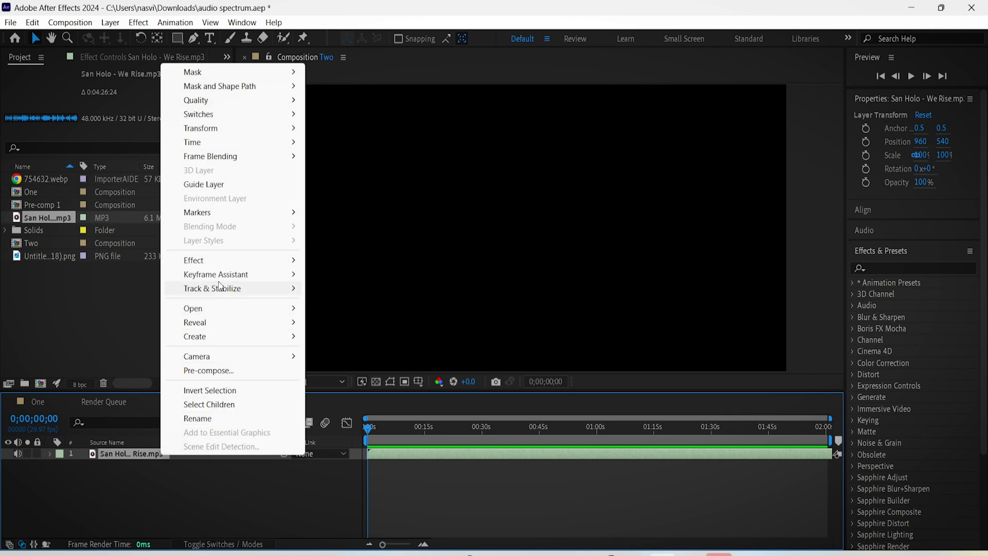
mouse_move(218, 274)
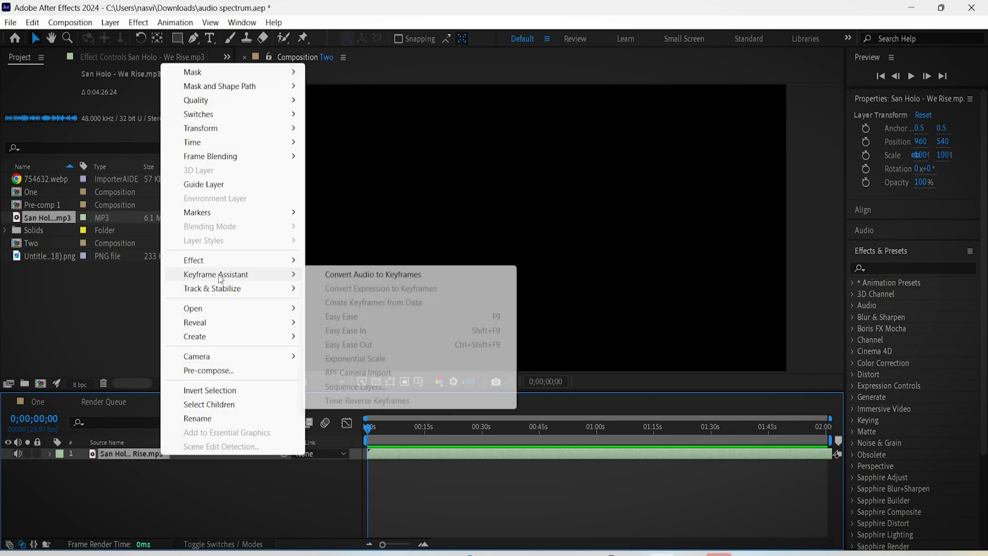
click(329, 276)
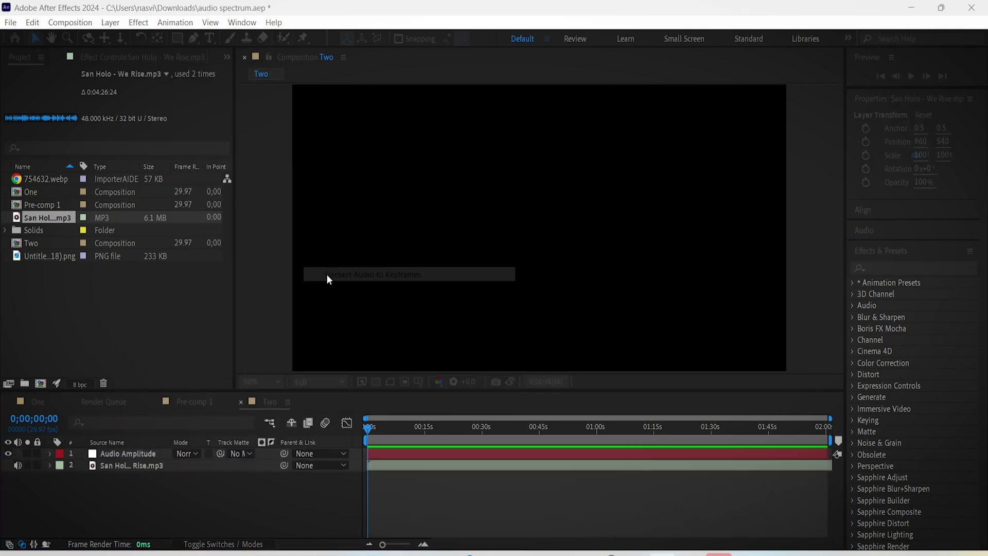
Step: Delete the Left Channel and Right Channel effects from the Audio Amplitude layer
click(50, 453)
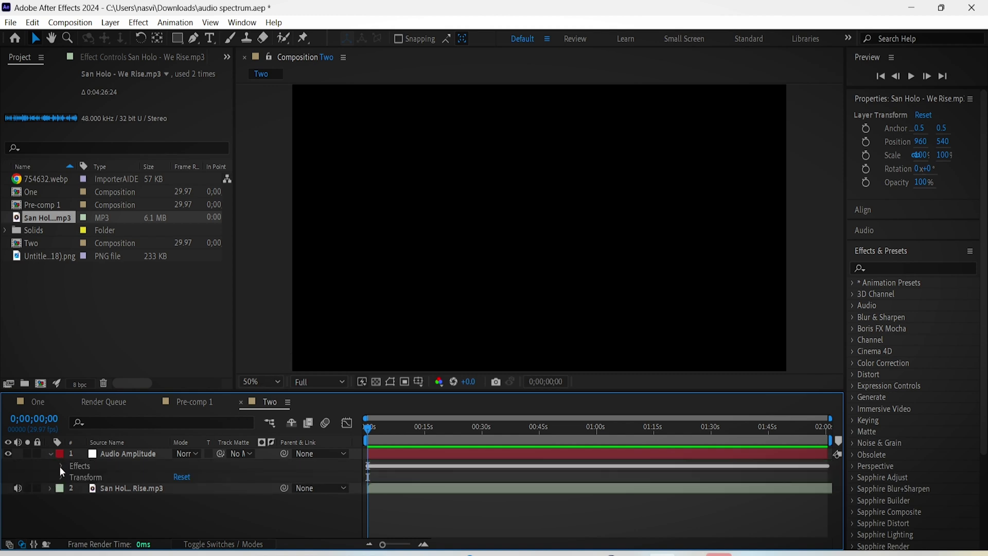
click(61, 465)
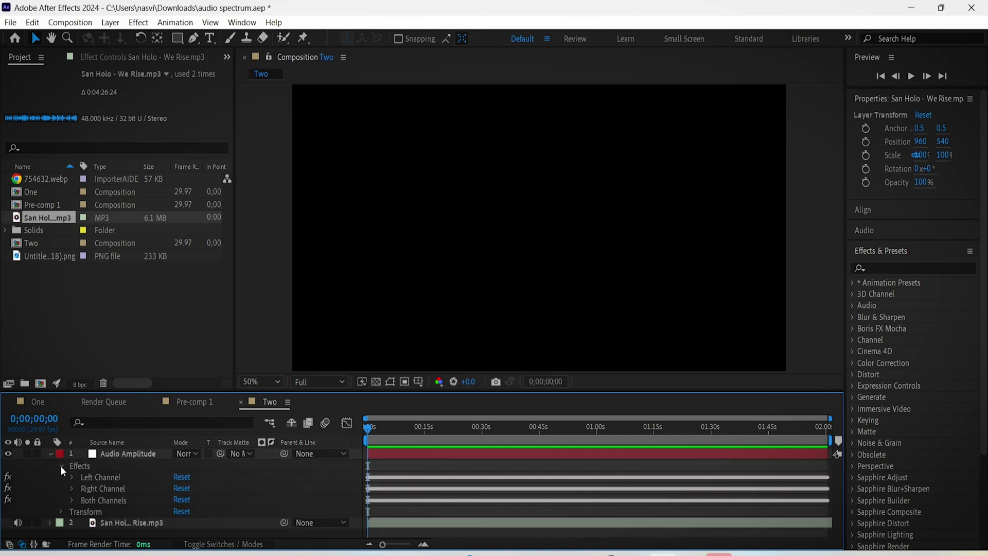
click(104, 480)
key(Delete)
click(101, 478)
key(Delete)
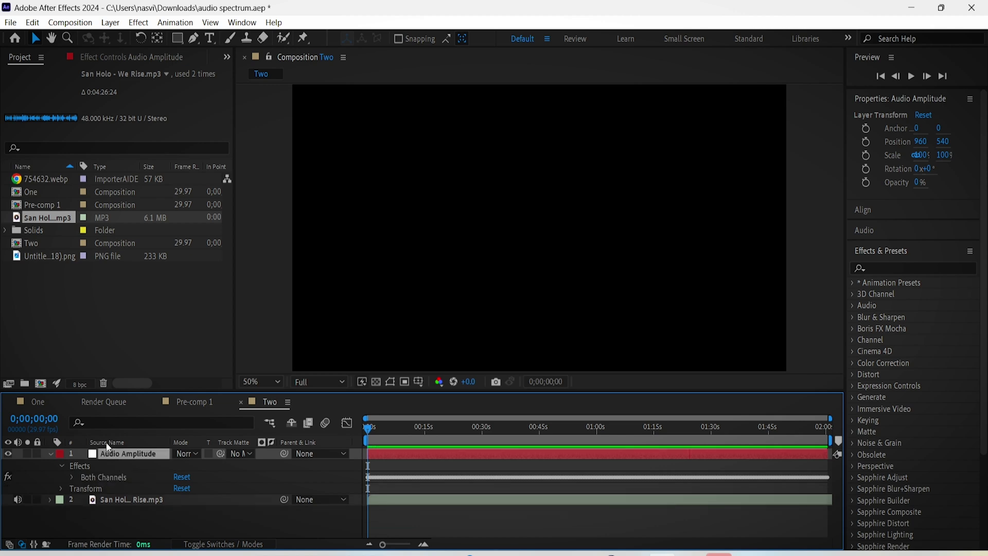
Step: In comp One, give Magnification an expression adding comp Two's Both Channels slider divided by 5
click(41, 403)
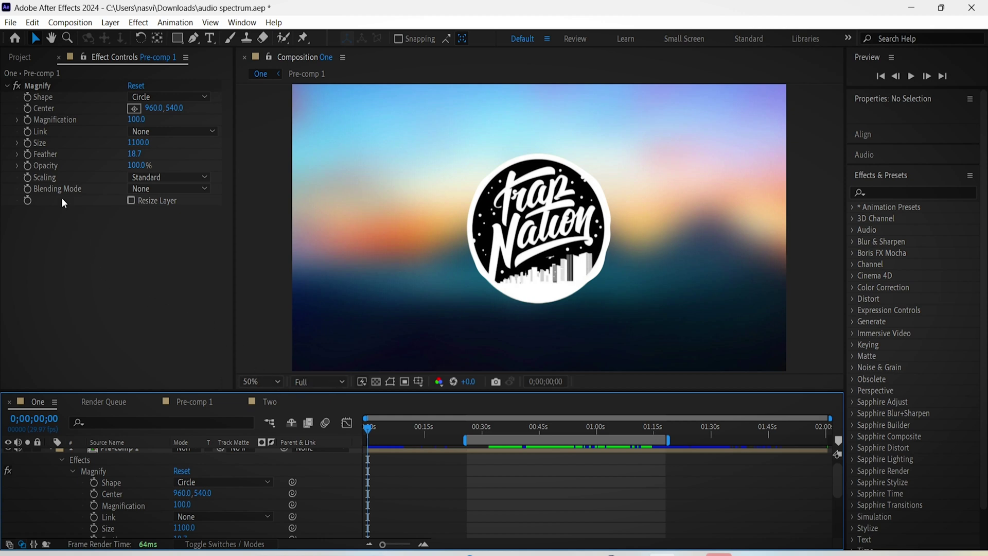
alt+click(28, 121)
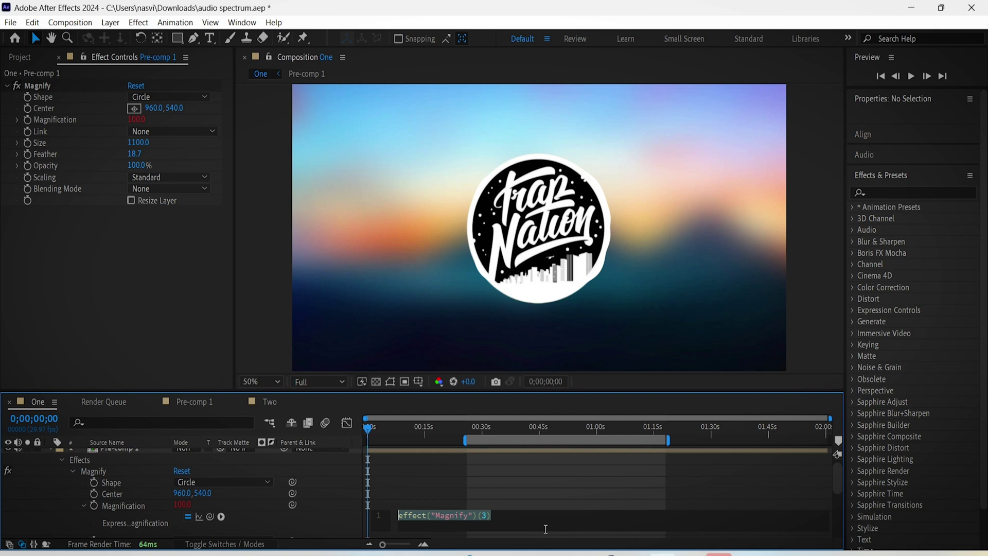
text(value + (comp("Two").layer("Audio Amplitude").effect("Both Channels")("Slider")) / 5)
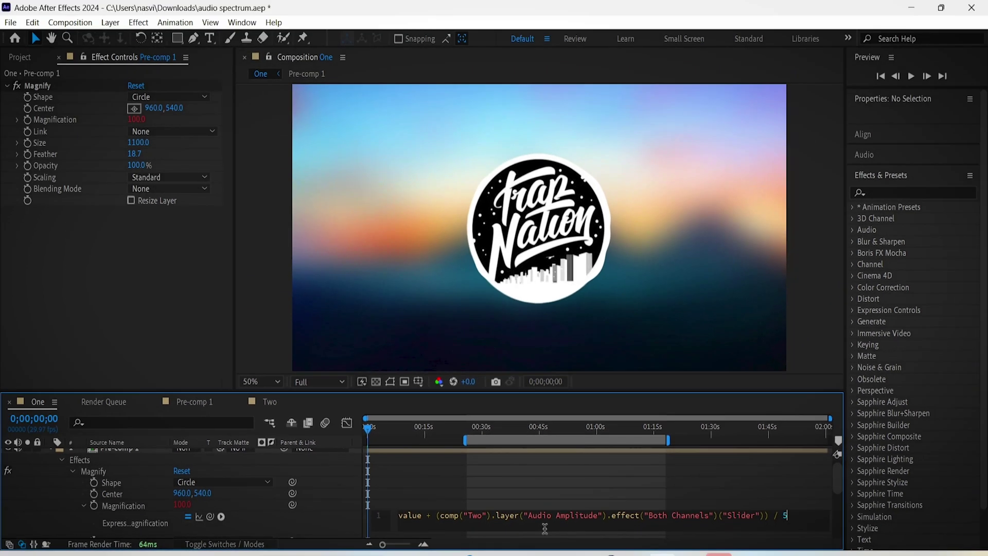
double_click(429, 520)
click(483, 518)
click(730, 474)
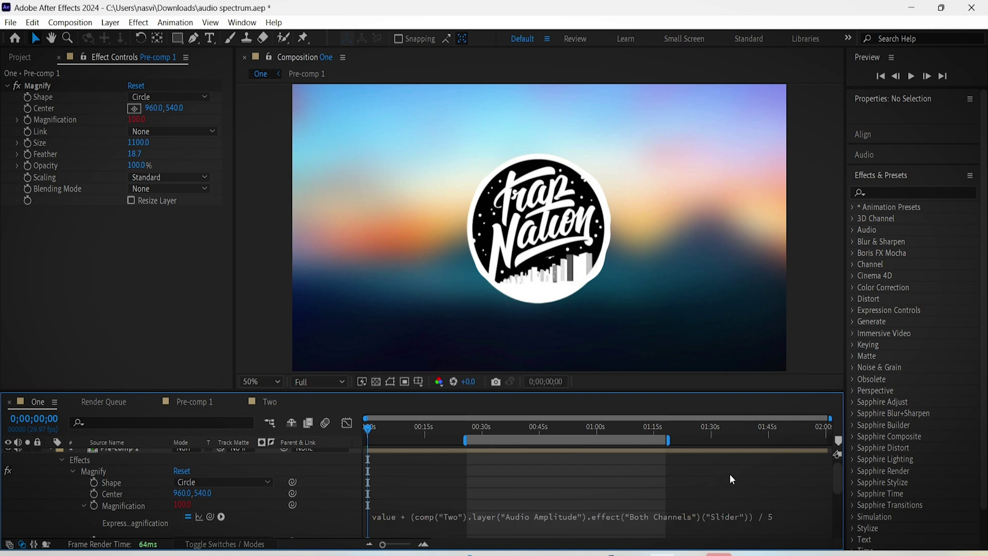
Step: Reset the work area, change the Magnification divisor from 5 to 20, and preview
double_click(607, 445)
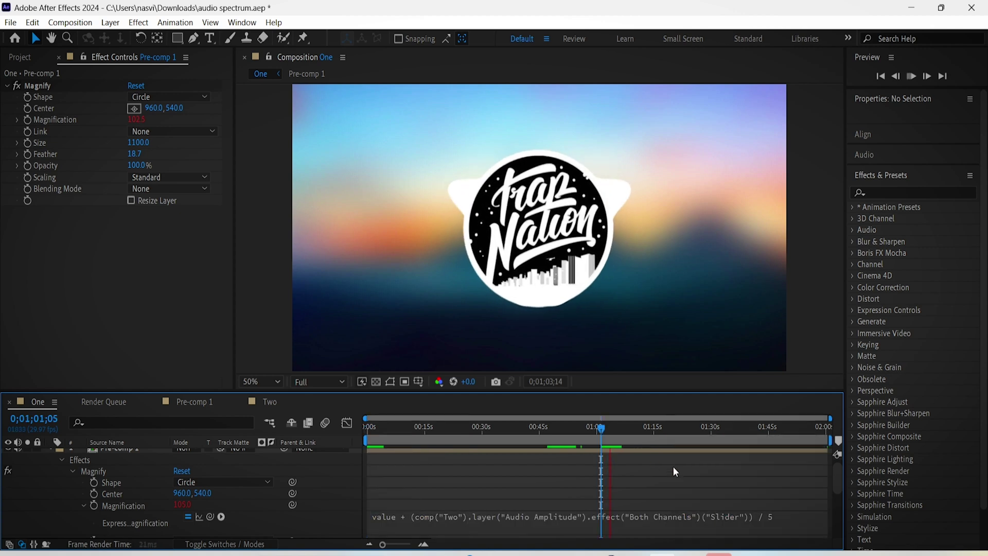
click(778, 518)
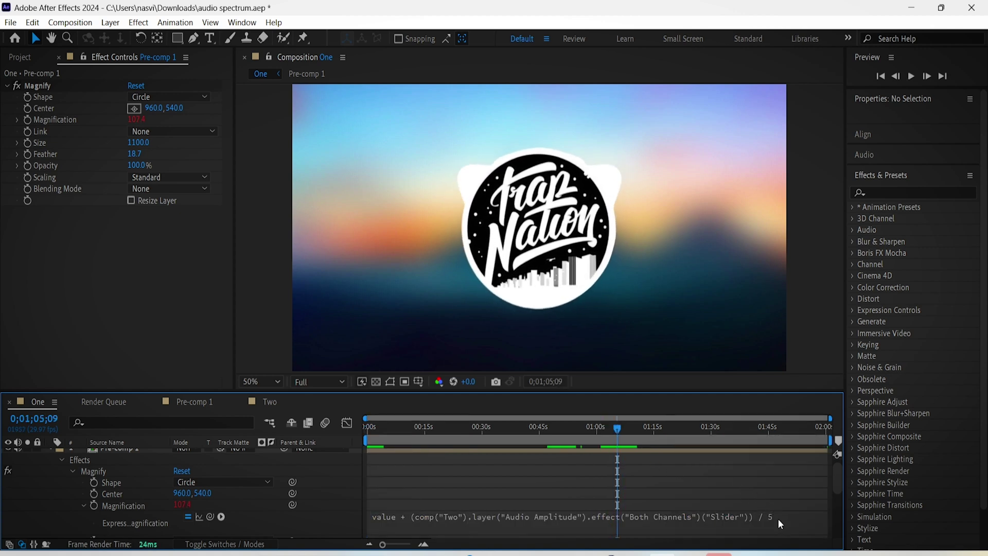
key(BackSpace)
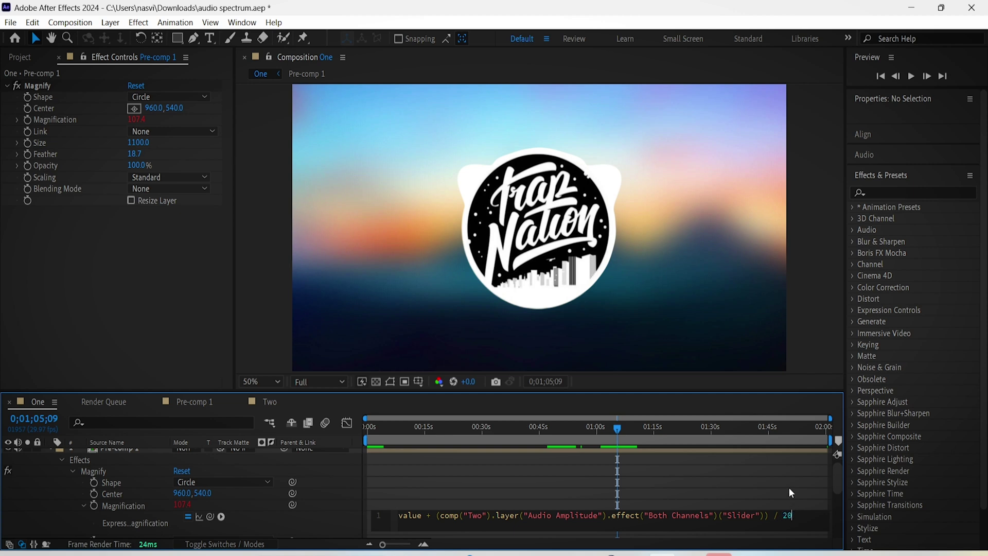
click(787, 486)
key(space)
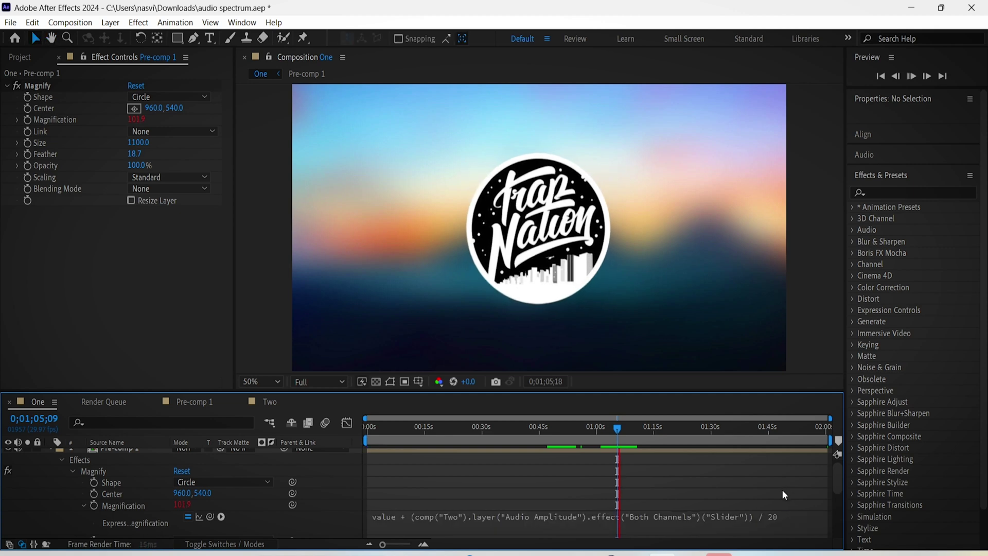